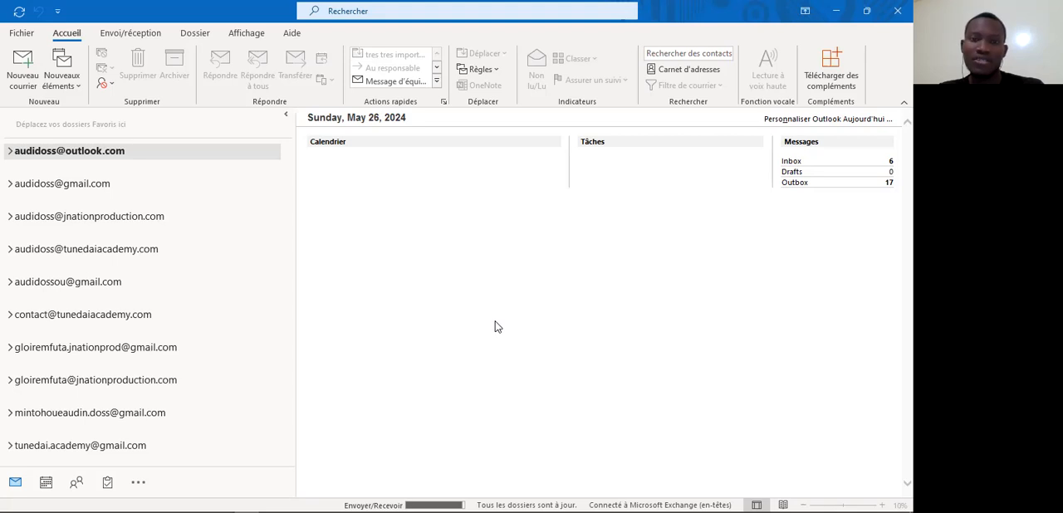
Step: Switch to the Gmail inbox and look through its list of messages
key("alt+Tab")
key("alt+Tab")
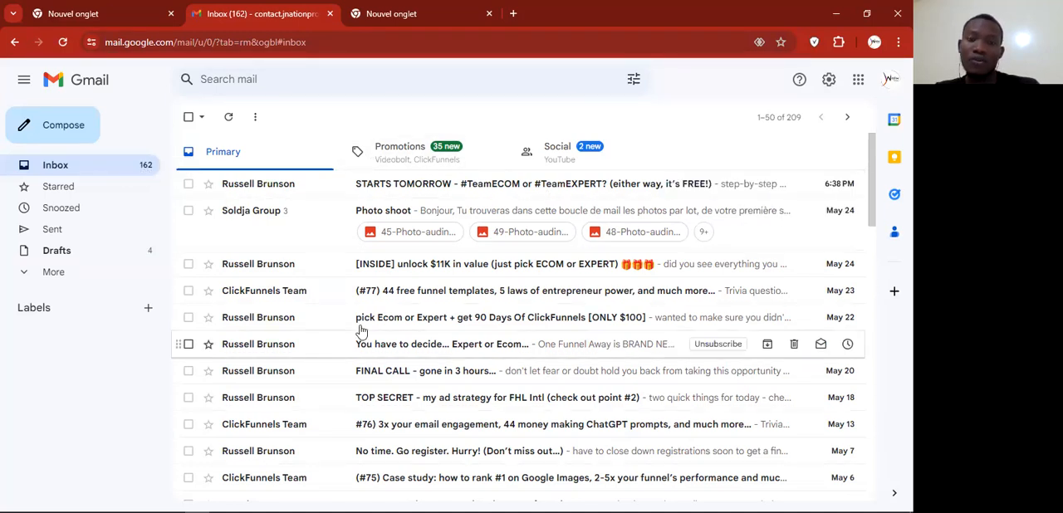
scroll(403, 366, "down", 5)
scroll(402, 366, "down", 1)
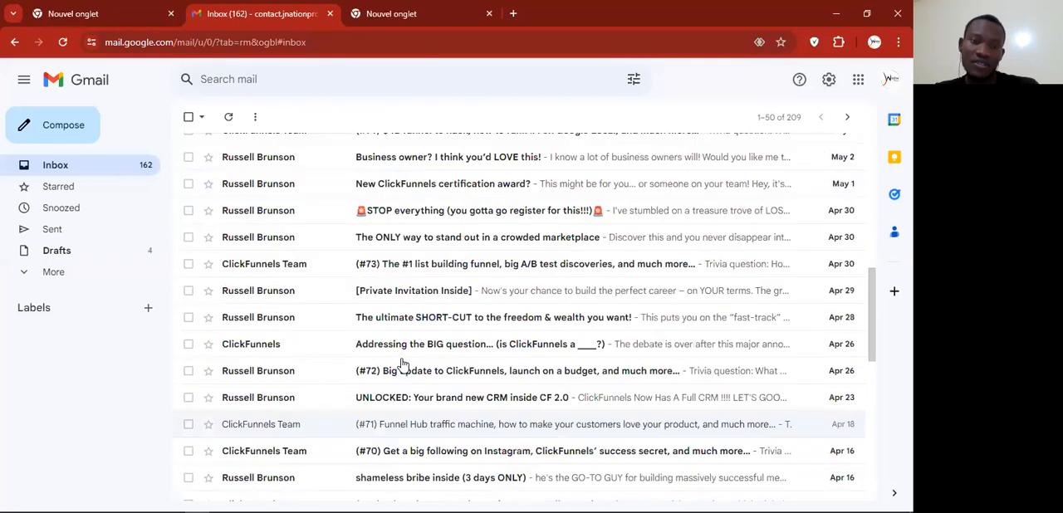
scroll(403, 365, "up", 6)
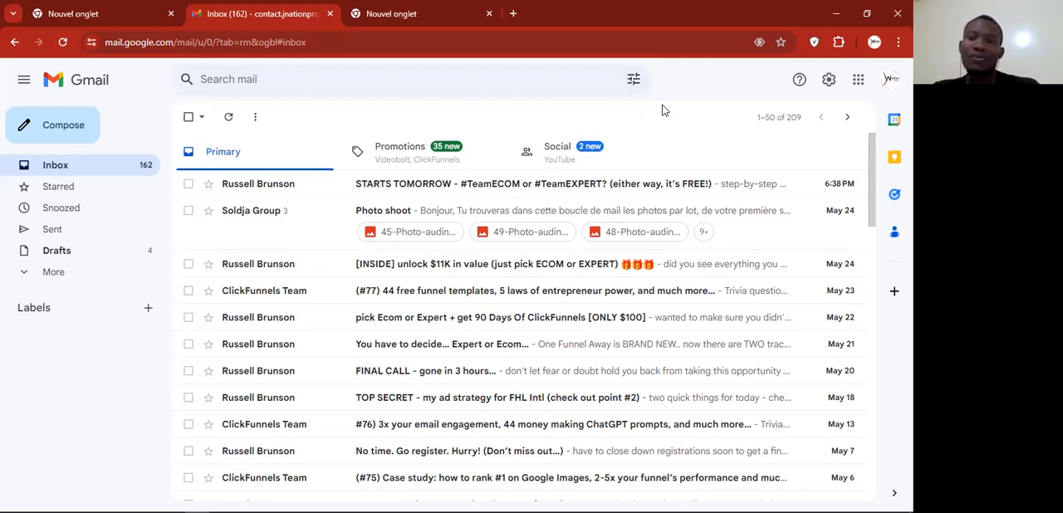
Step: Run an advanced mail search for messages from the suggested sender's Gmail address
left_click(382, 80)
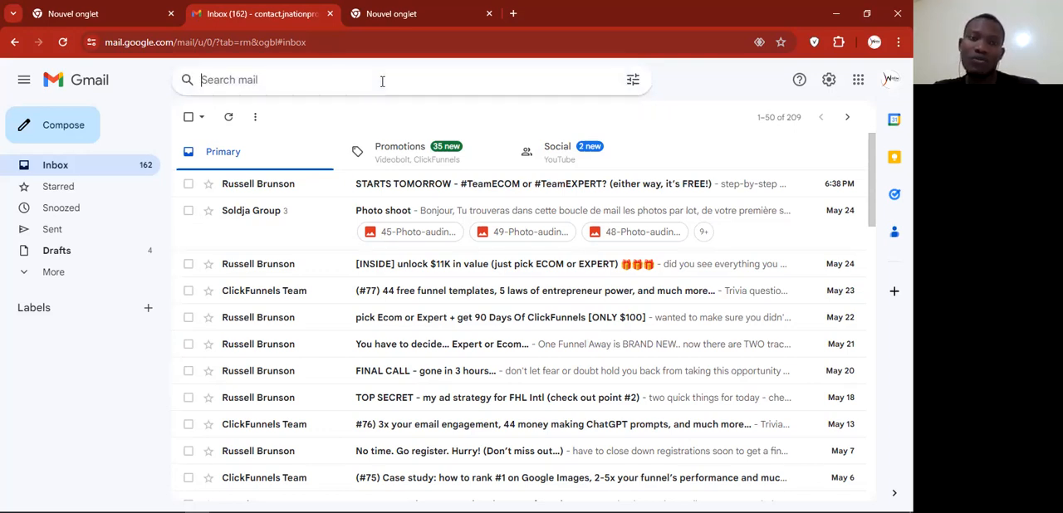
left_click(634, 83)
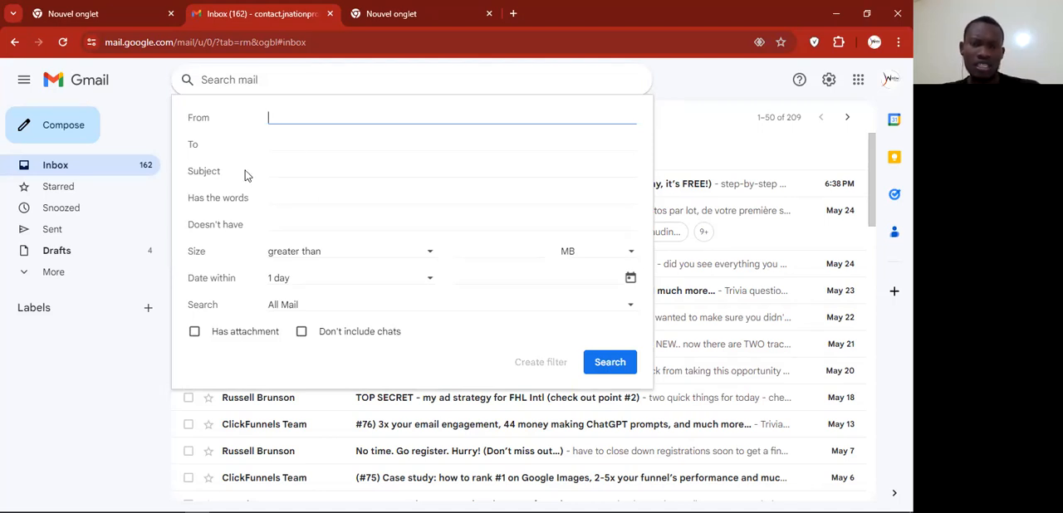
key("alt+Tab")
key("alt+Tab")
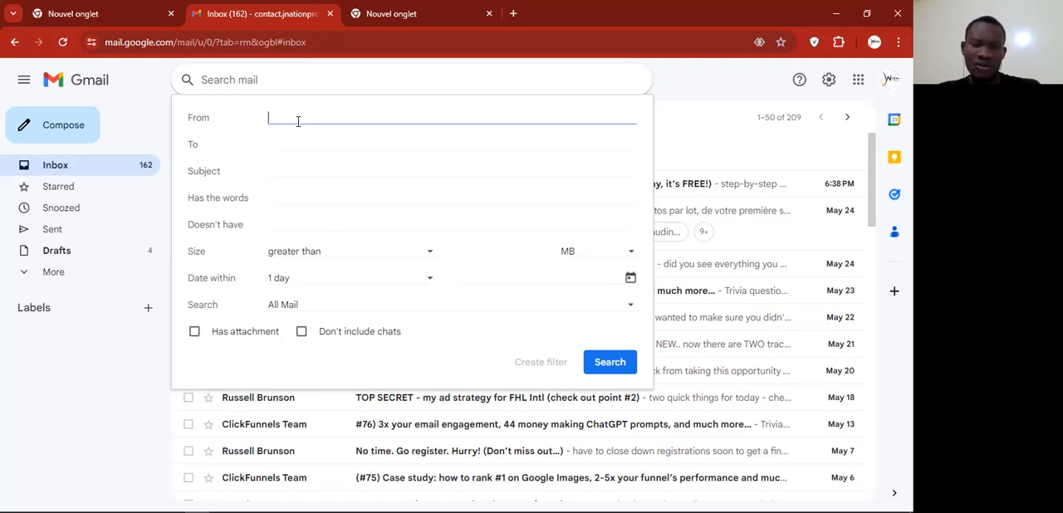
type("au")
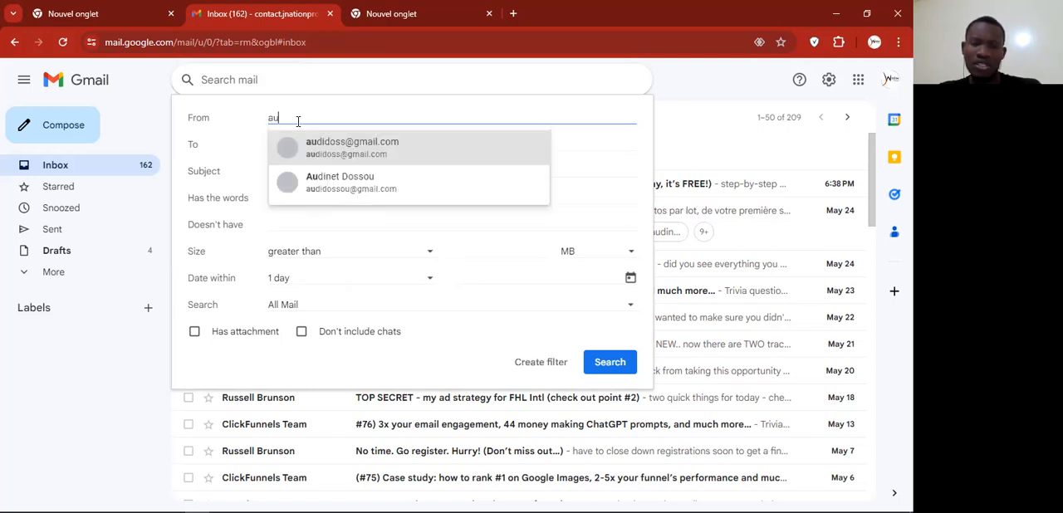
type("d")
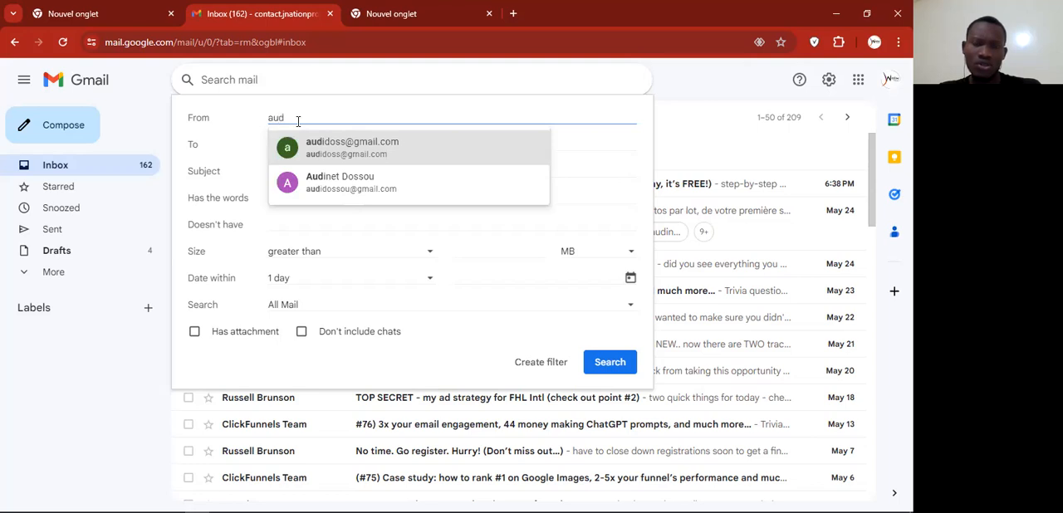
left_click(388, 147)
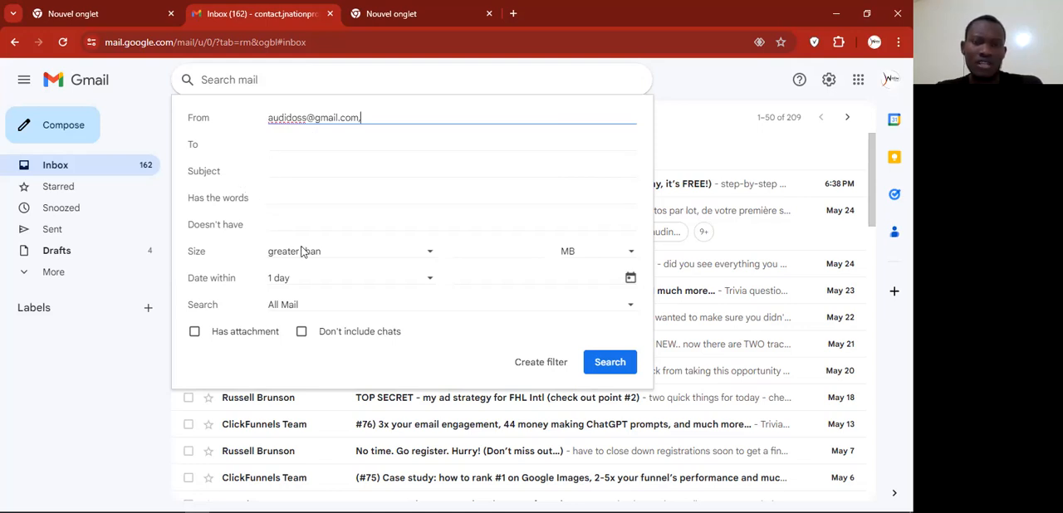
left_click(284, 196)
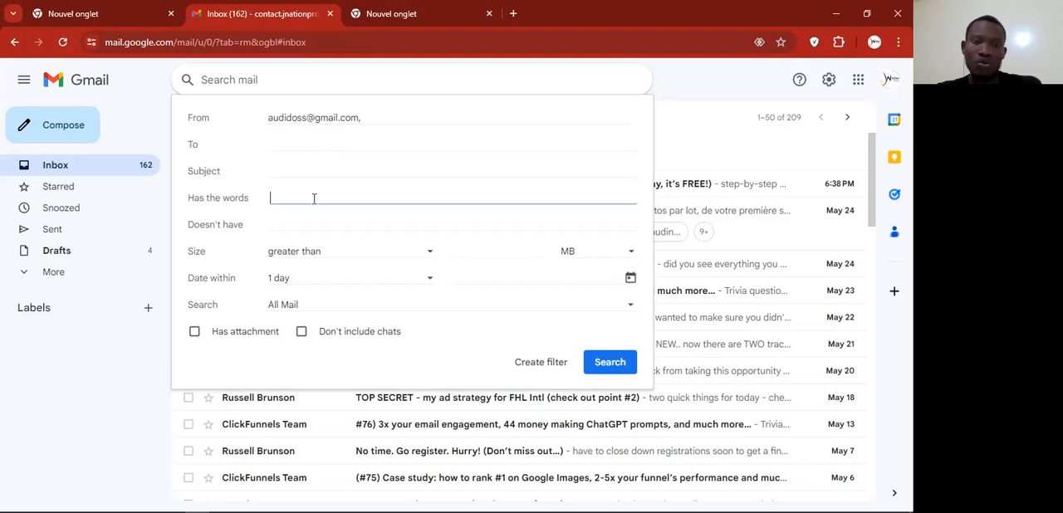
left_click(281, 172)
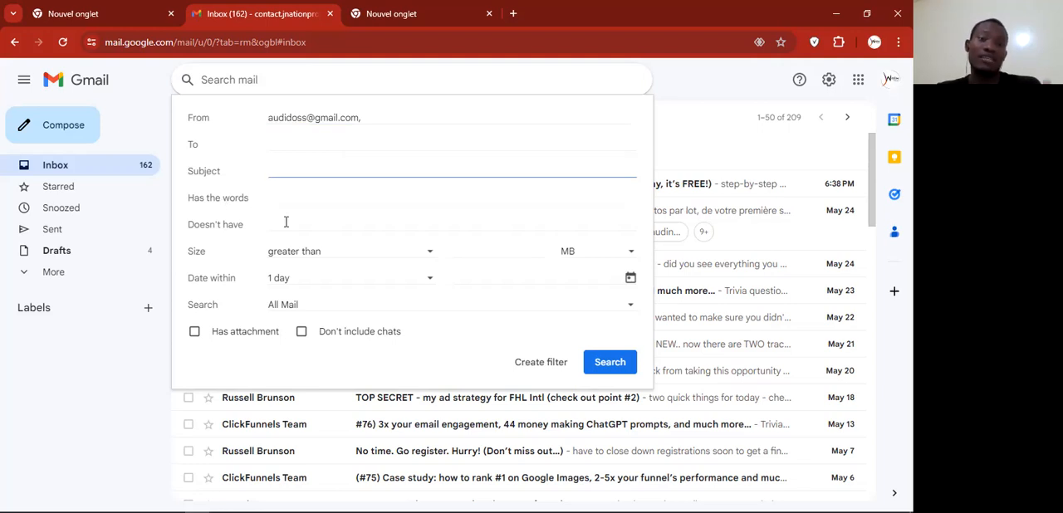
left_click(609, 362)
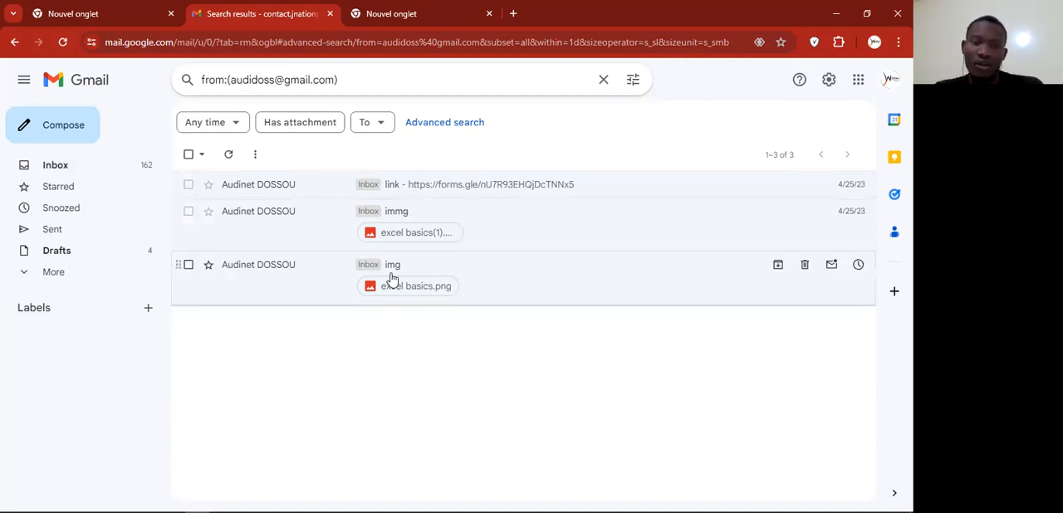
Step: Narrow the search for this sender's messages to the subject "im"
left_click(634, 81)
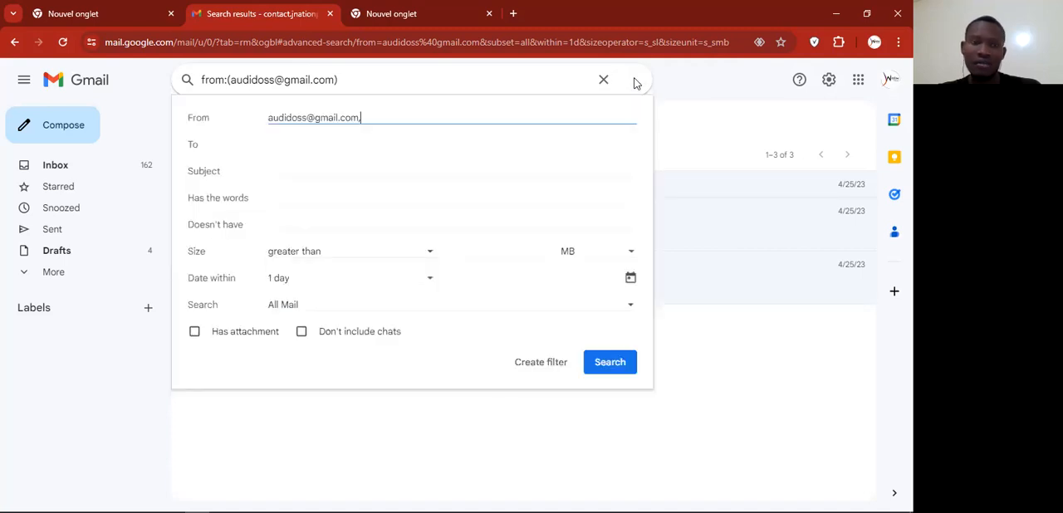
left_click(293, 170)
type("im")
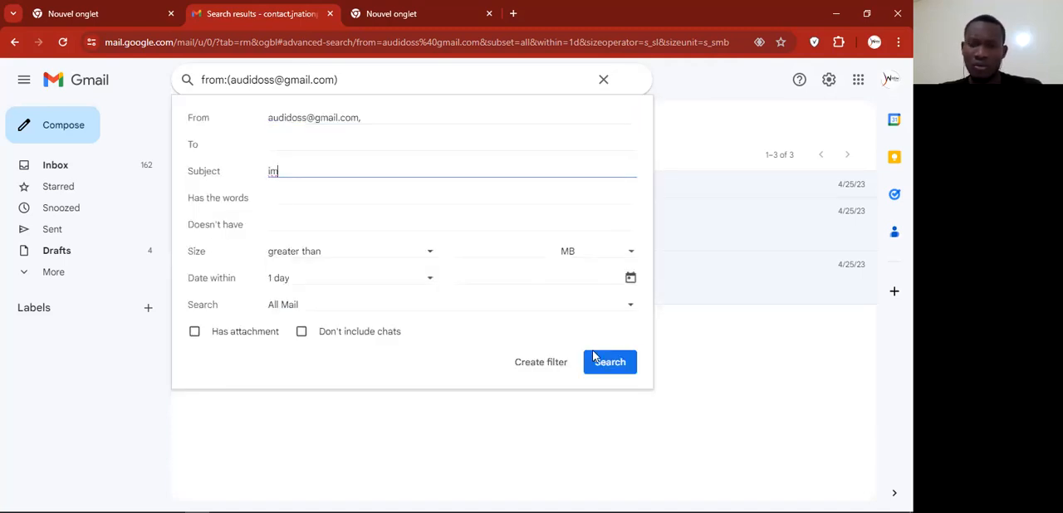
left_click(612, 371)
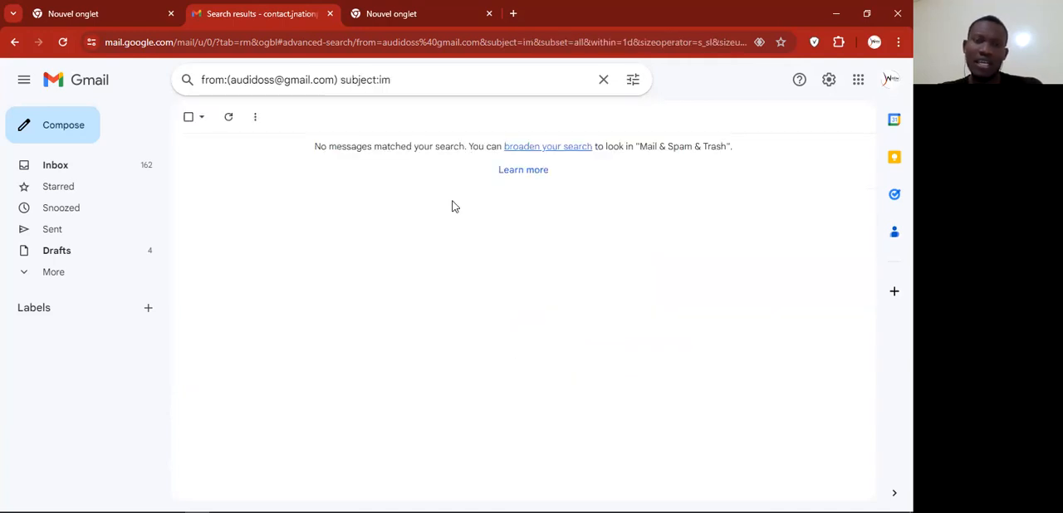
Step: Search the sender's messages again with the wildcard subject "im*"
left_click(632, 83)
left_click(308, 170)
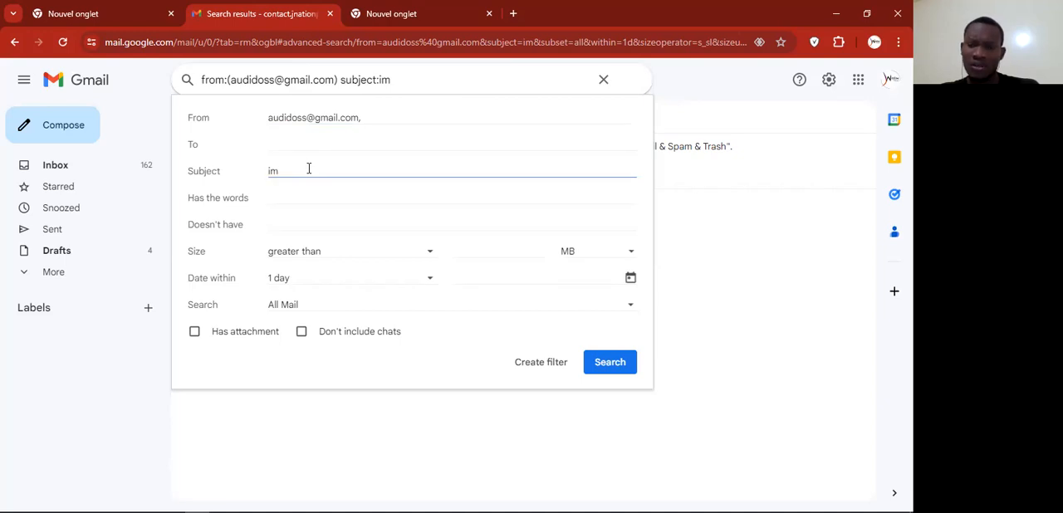
type("*")
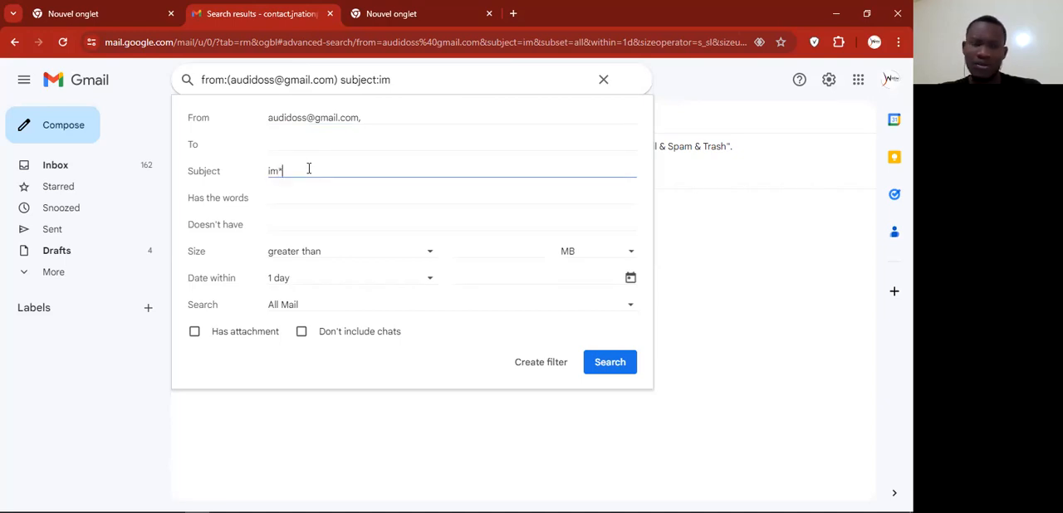
left_click(607, 371)
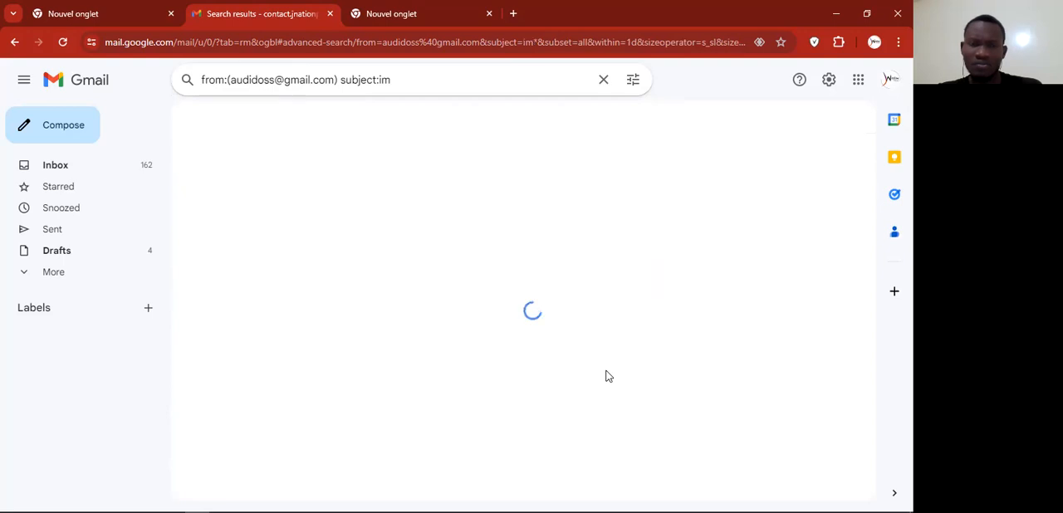
Step: Replace the subject criterion with "img" and search the sender's messages again
left_click(633, 80)
left_click(303, 173)
key("BackSpace")
key("BackSpace")
key("BackSpace")
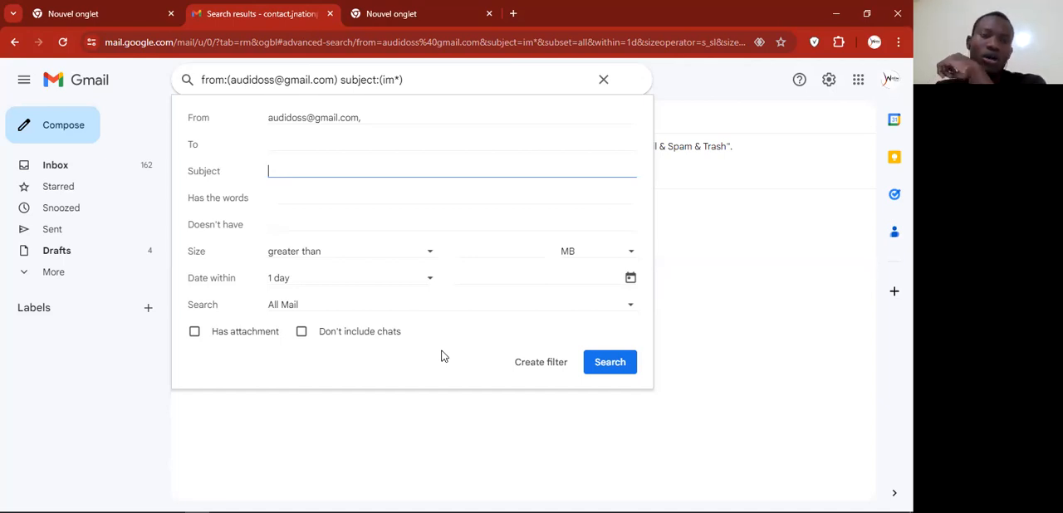
type("img")
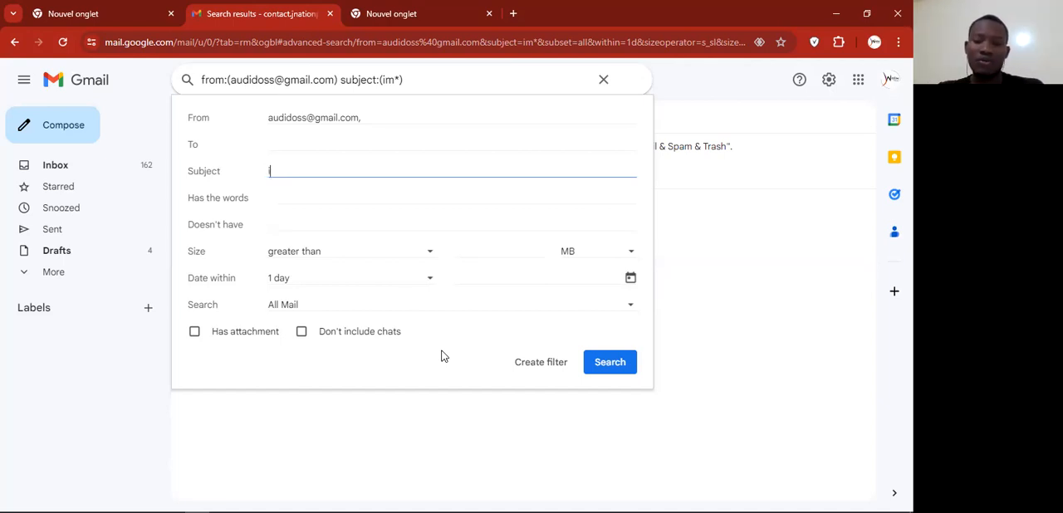
left_click(605, 371)
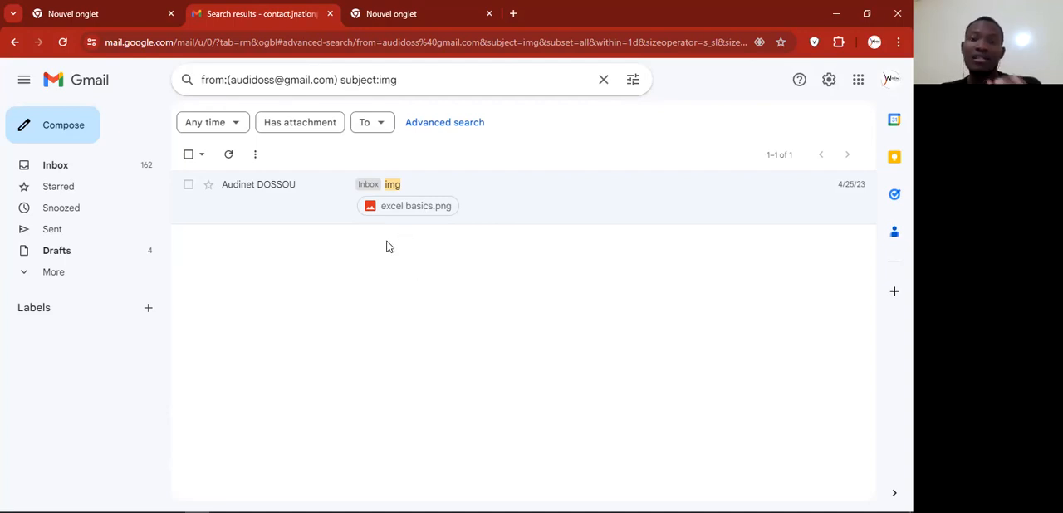
Step: Restrict the search to messages with an attachment and open the filter actions for these criteria
left_click(638, 85)
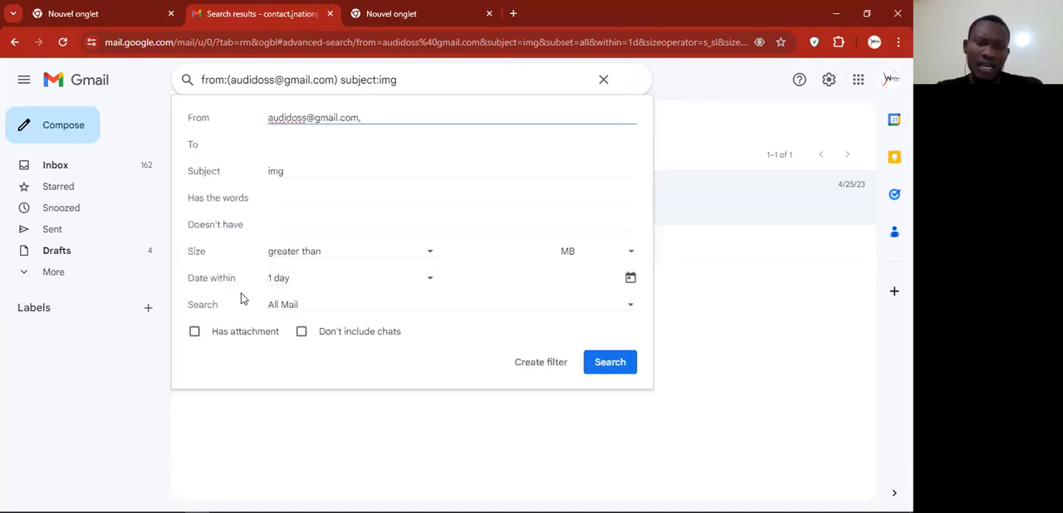
left_click(195, 335)
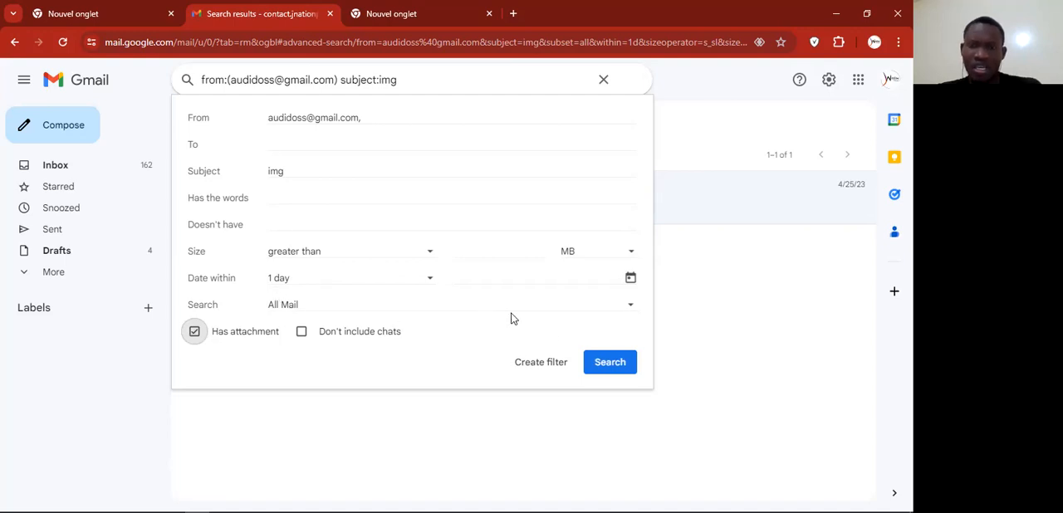
left_click(607, 364)
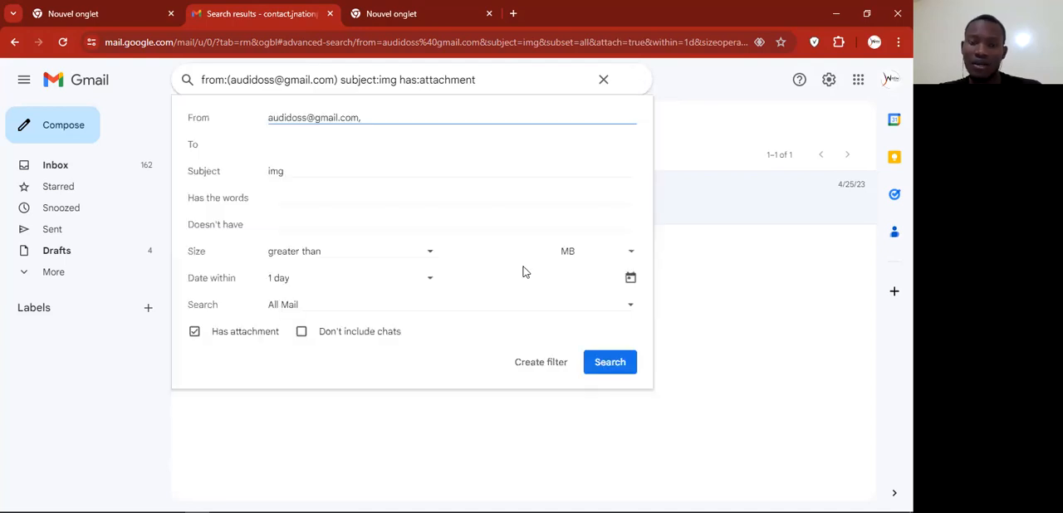
left_click(547, 367)
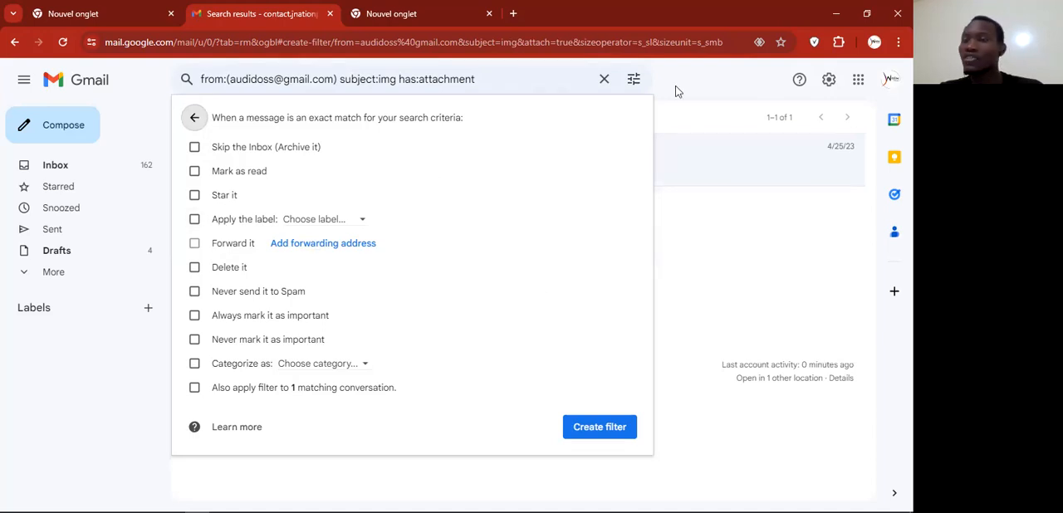
Step: Set the Gmail display language to French in the general settings and save the changes
left_click(833, 83)
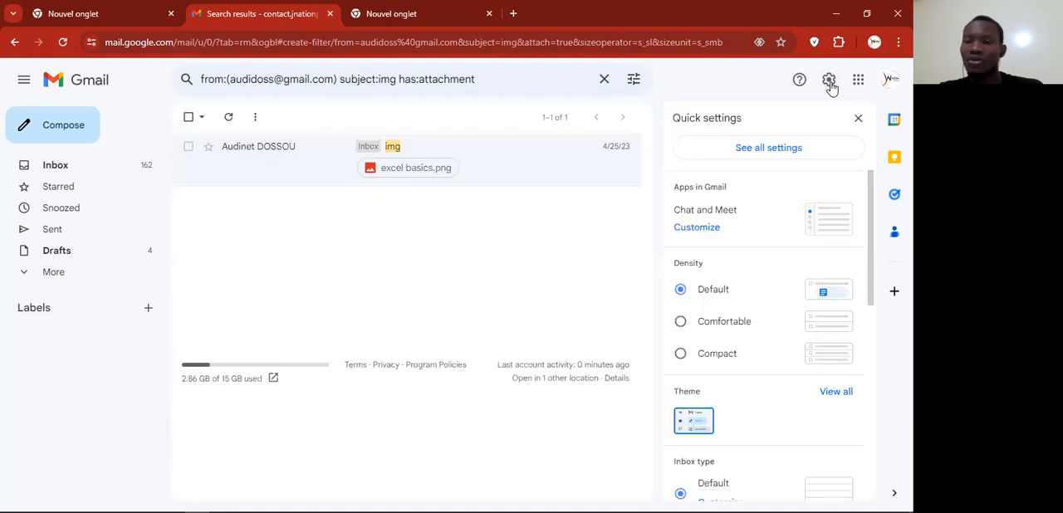
left_click(762, 151)
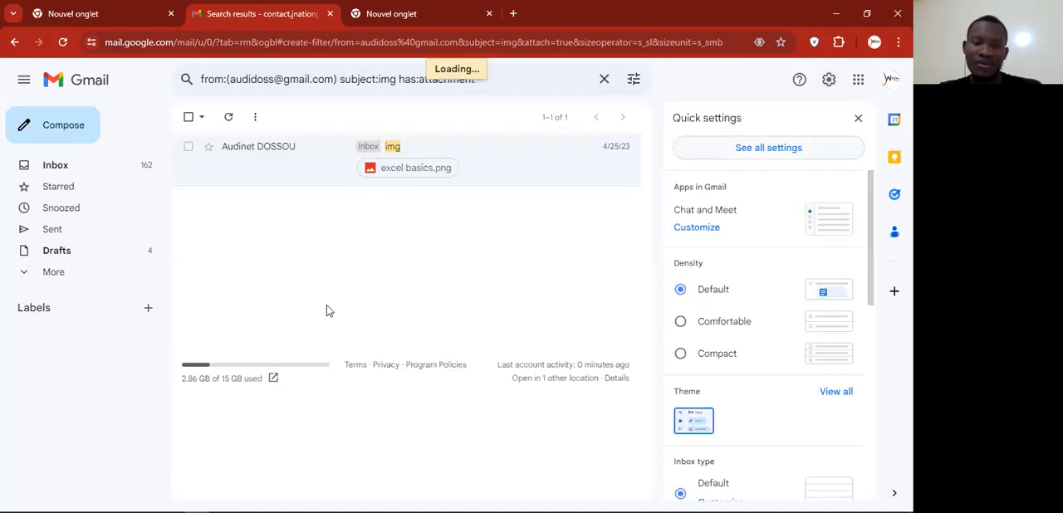
left_click(512, 200)
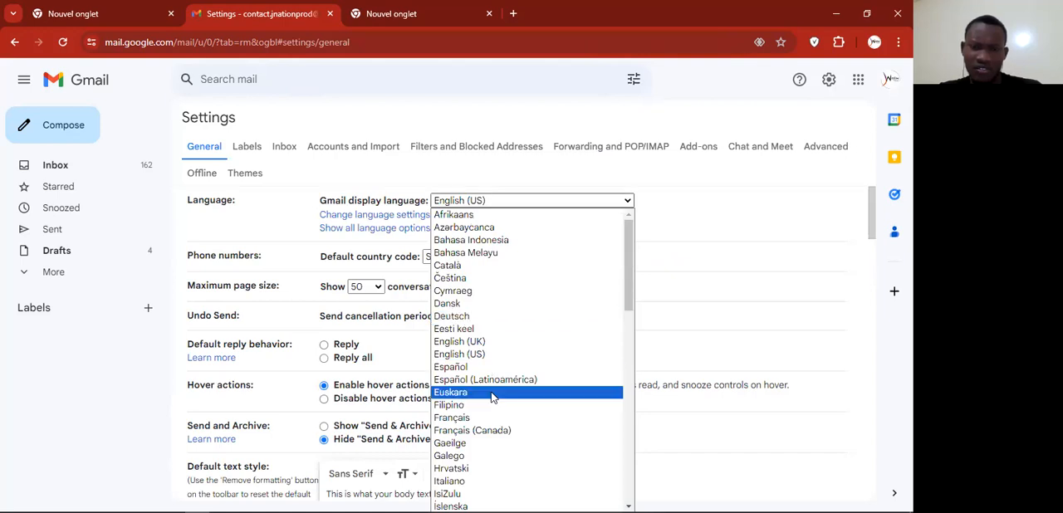
scroll(560, 362, "down", 5)
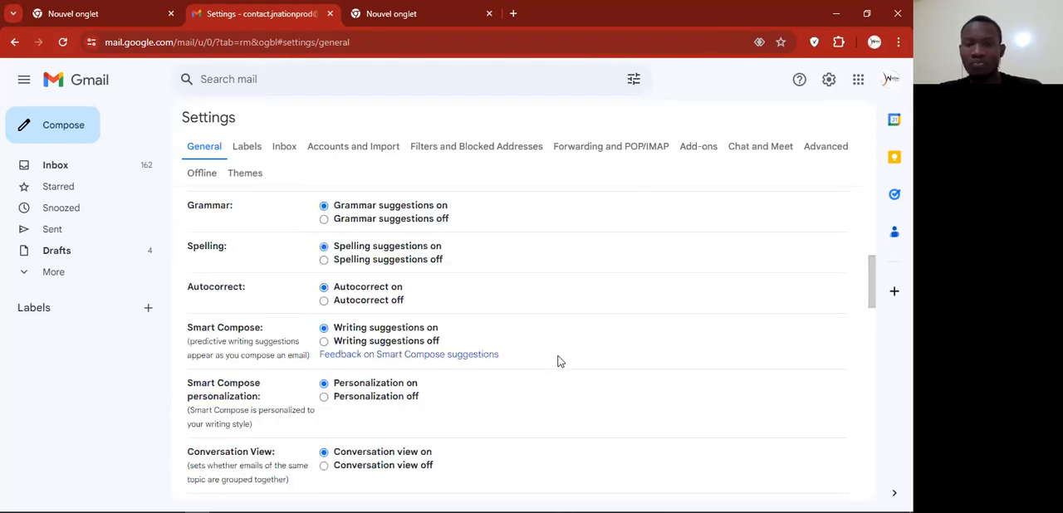
scroll(559, 361, "down", 15)
left_click(489, 430)
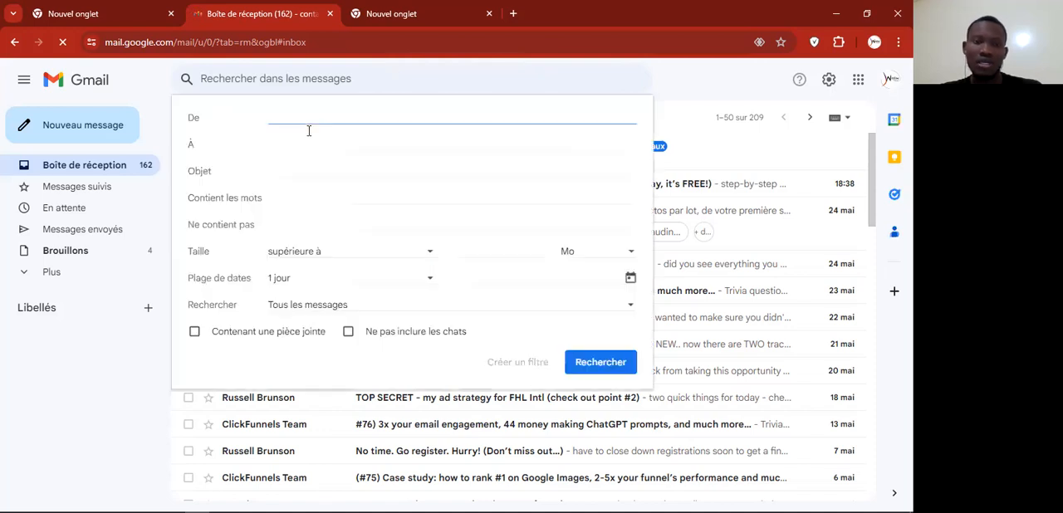
Step: Fill in the advanced search criteria with the sender's e-mail address, the subject "img" and the requirement of an attachment
type("audi")
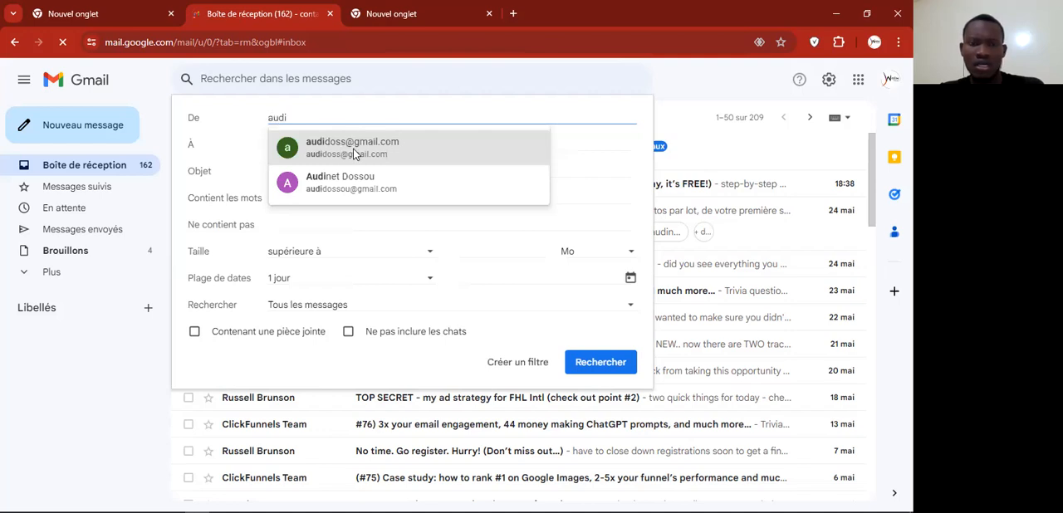
left_click(351, 147)
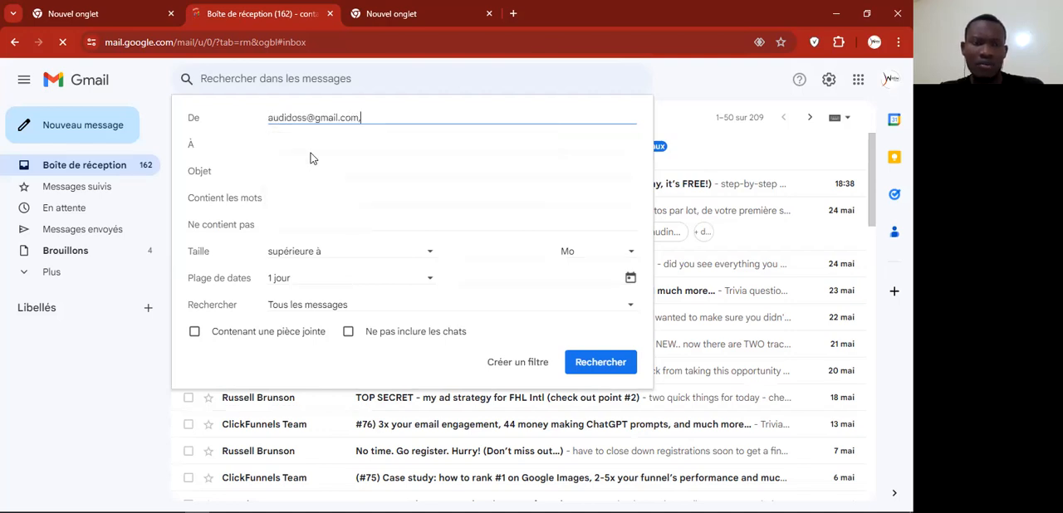
left_click(273, 171)
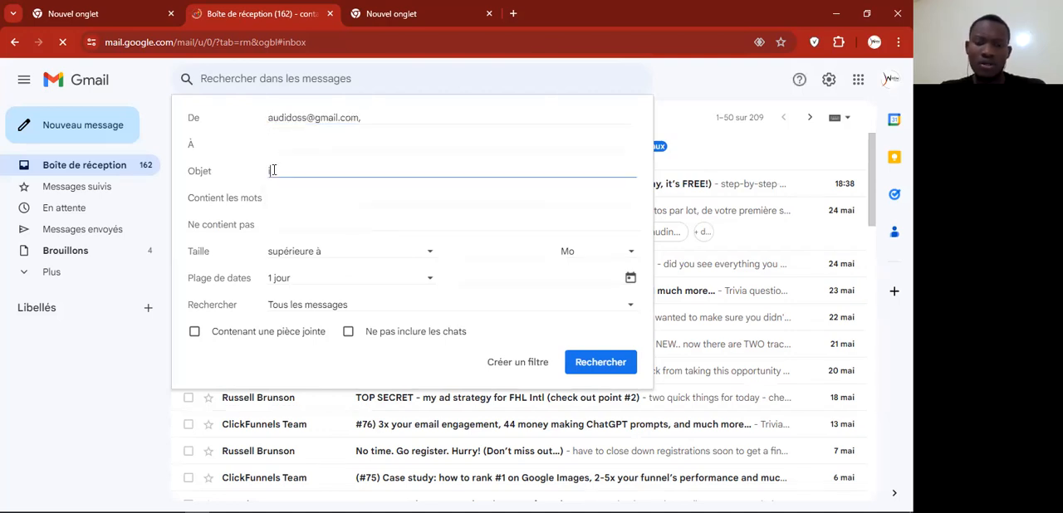
type("img")
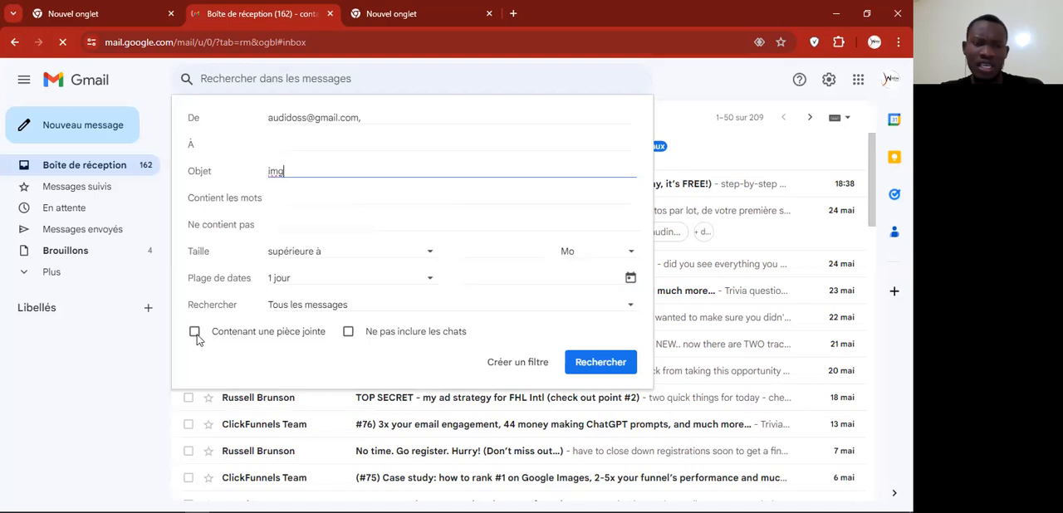
left_click(194, 332)
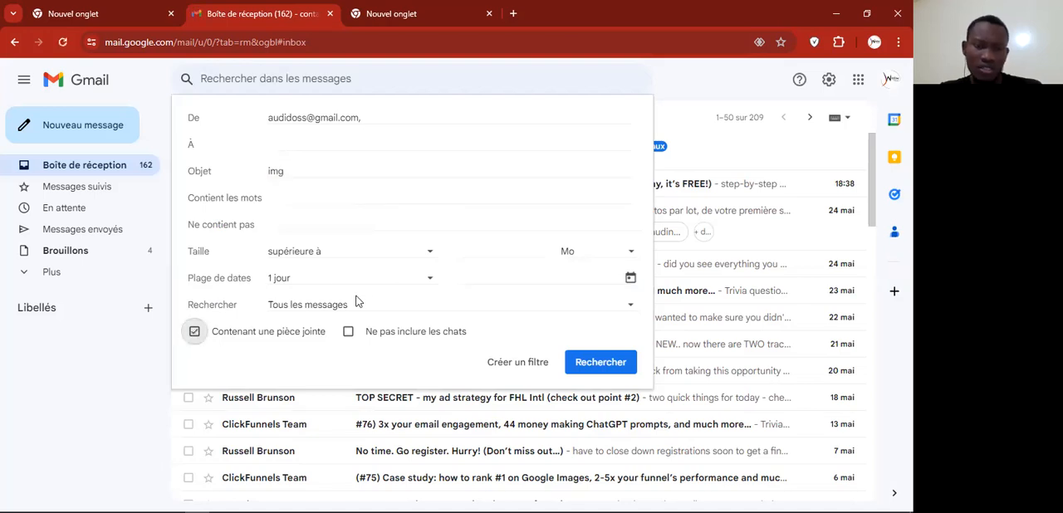
Step: Search messages with the entered criteria and open the filter actions for the same criteria
left_click(601, 371)
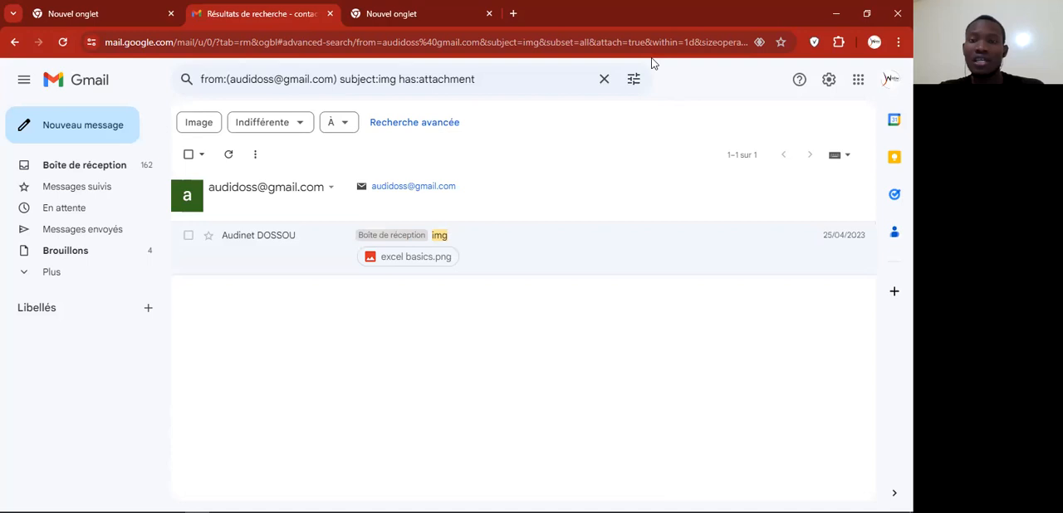
left_click(633, 79)
left_click(516, 367)
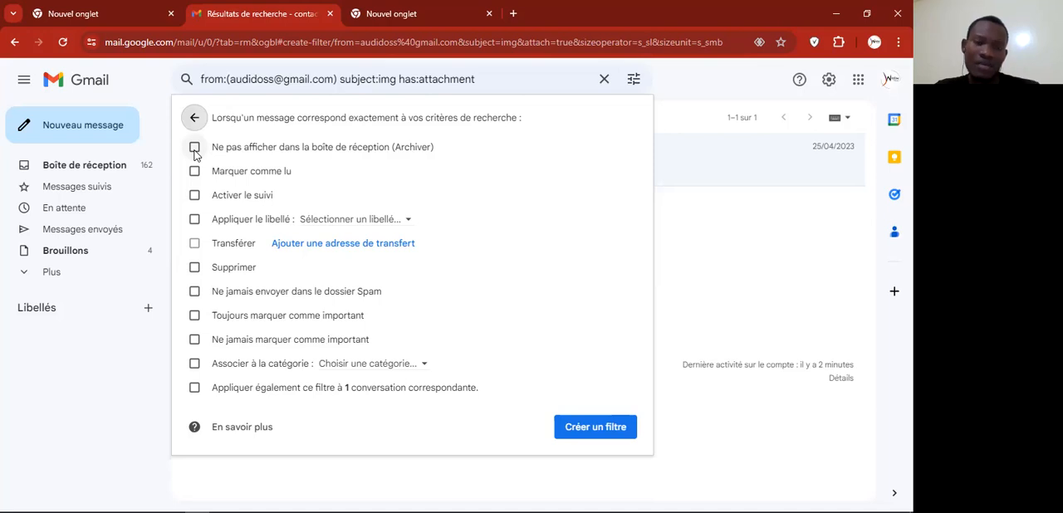
Step: Set the filter to apply a label and create a new top-level label bearing the sender's first name
left_click(194, 220)
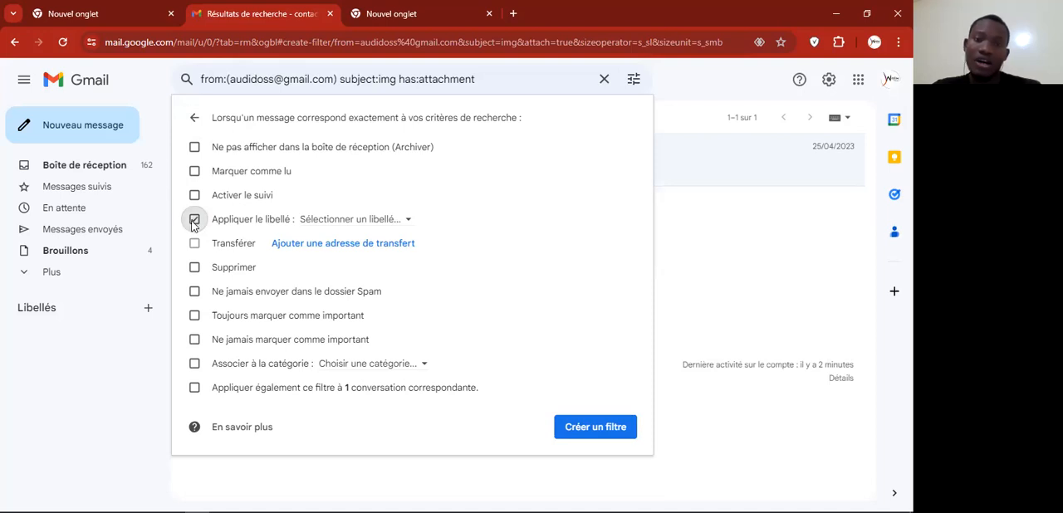
left_click(407, 226)
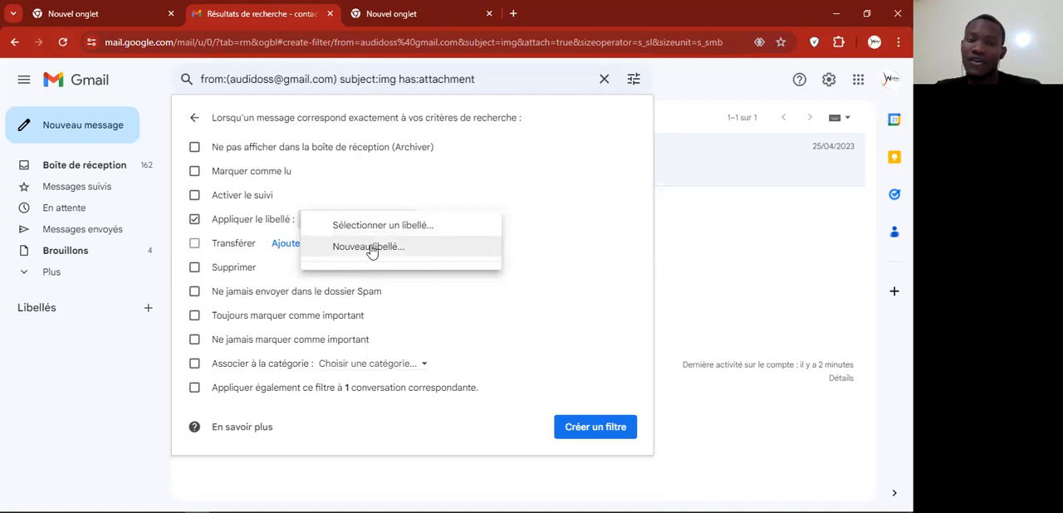
left_click(368, 252)
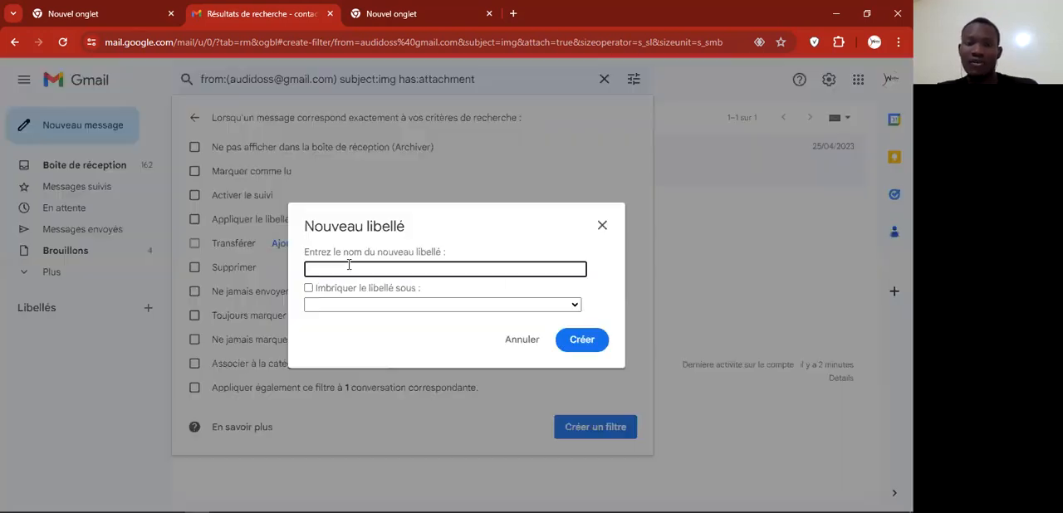
type("audinet")
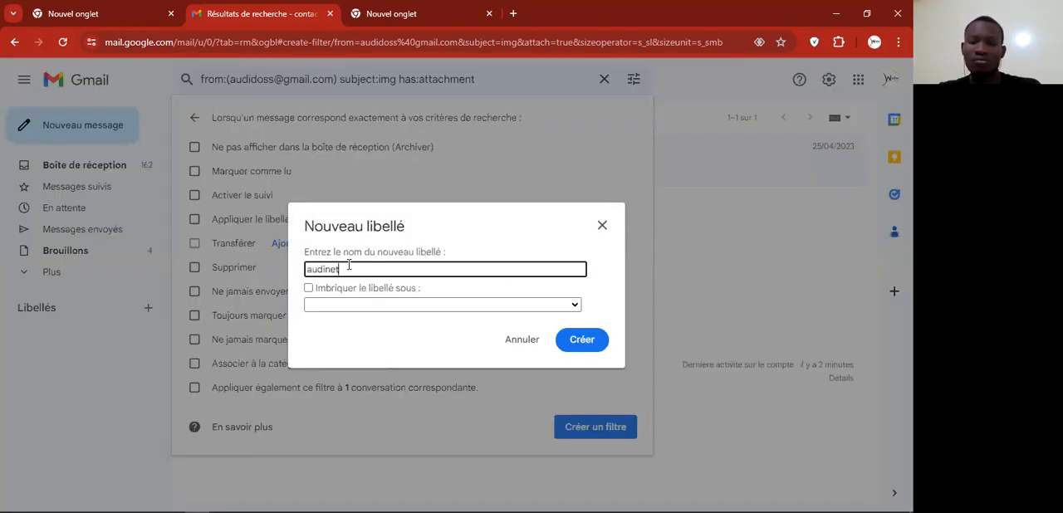
left_click(495, 304)
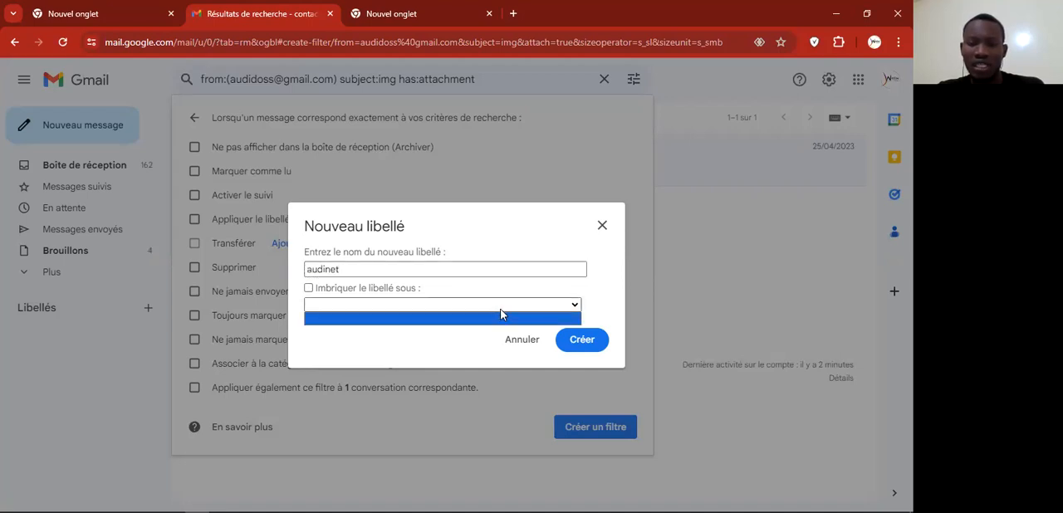
left_click(494, 311)
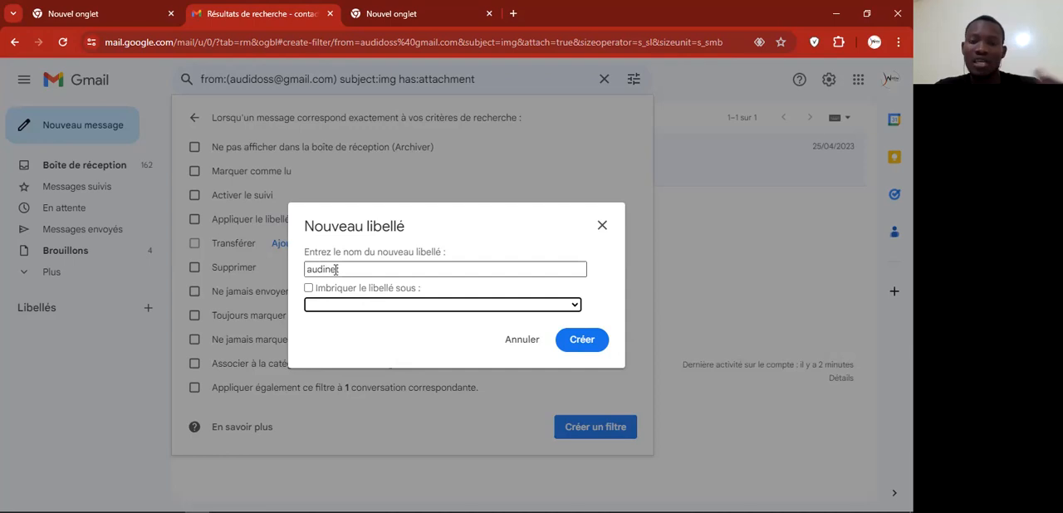
left_click(581, 342)
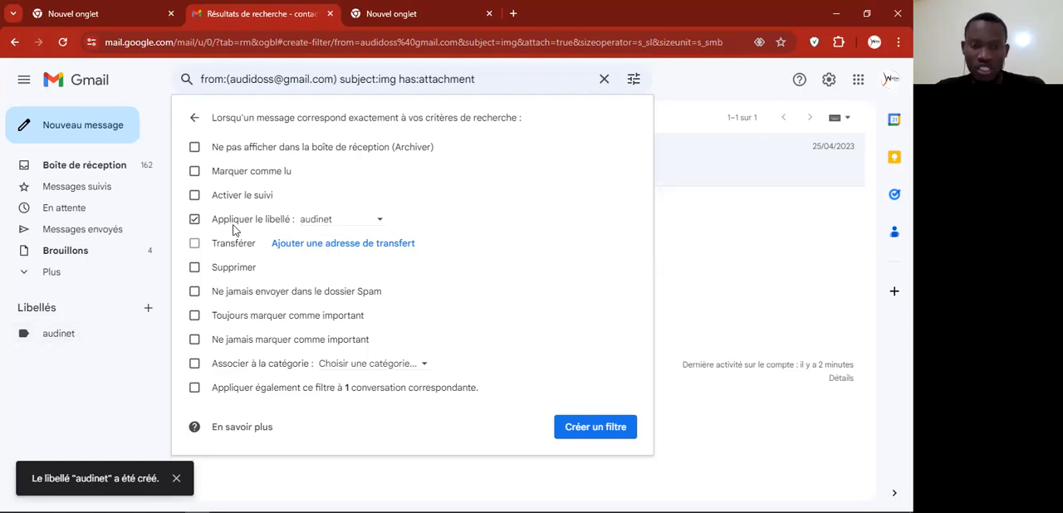
Step: Create another label for the filter, named "images" and nested under the label with the sender's first name
left_click(377, 221)
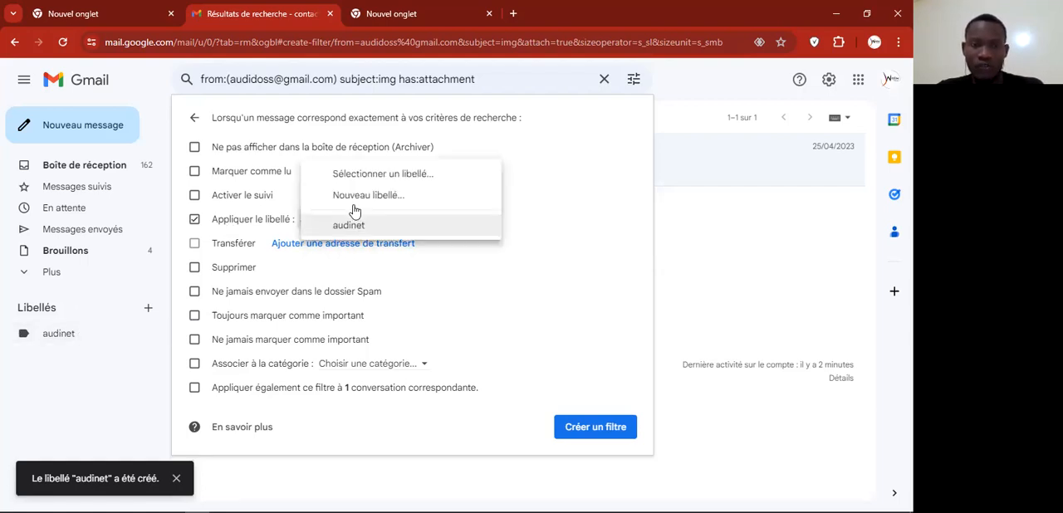
left_click(381, 195)
left_click(496, 304)
left_click(352, 331)
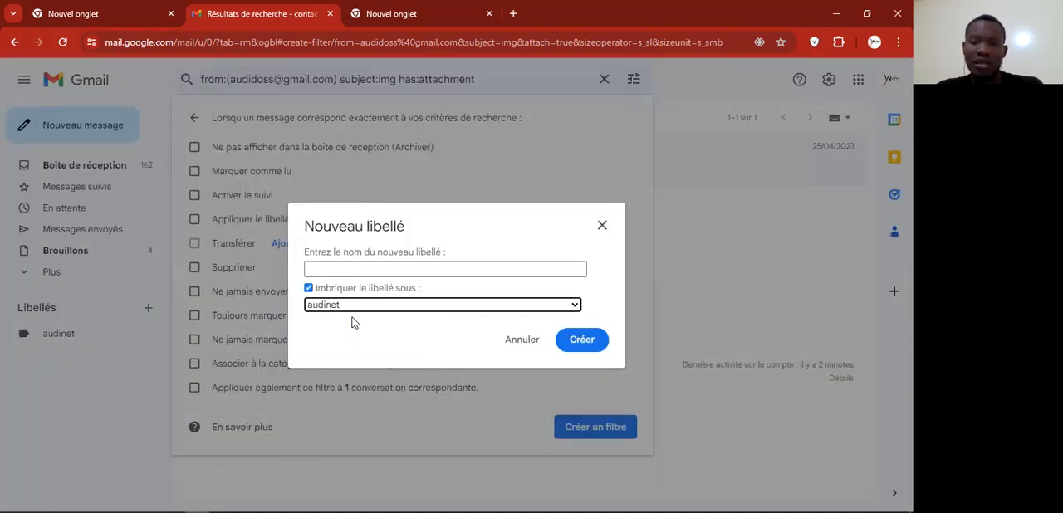
left_click(353, 267)
type("images")
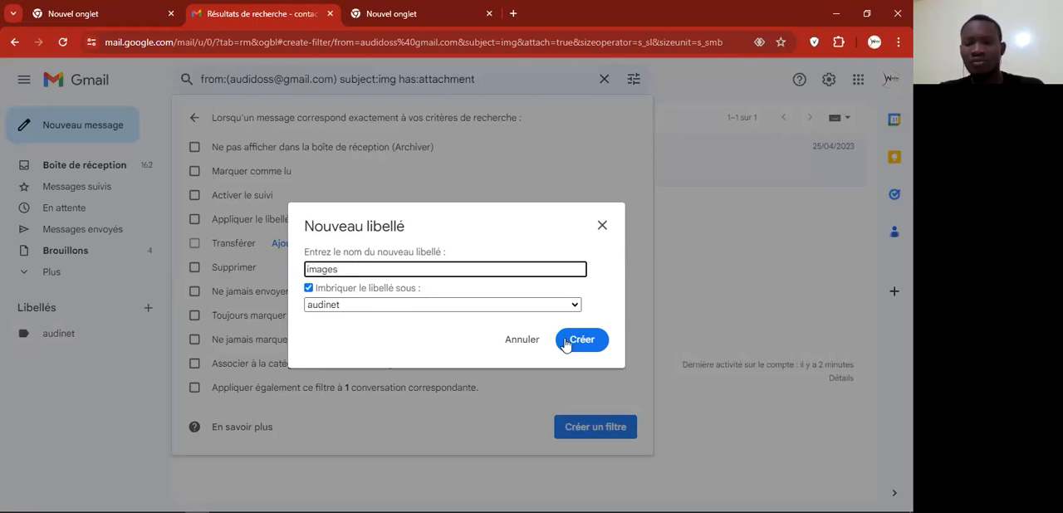
left_click(597, 341)
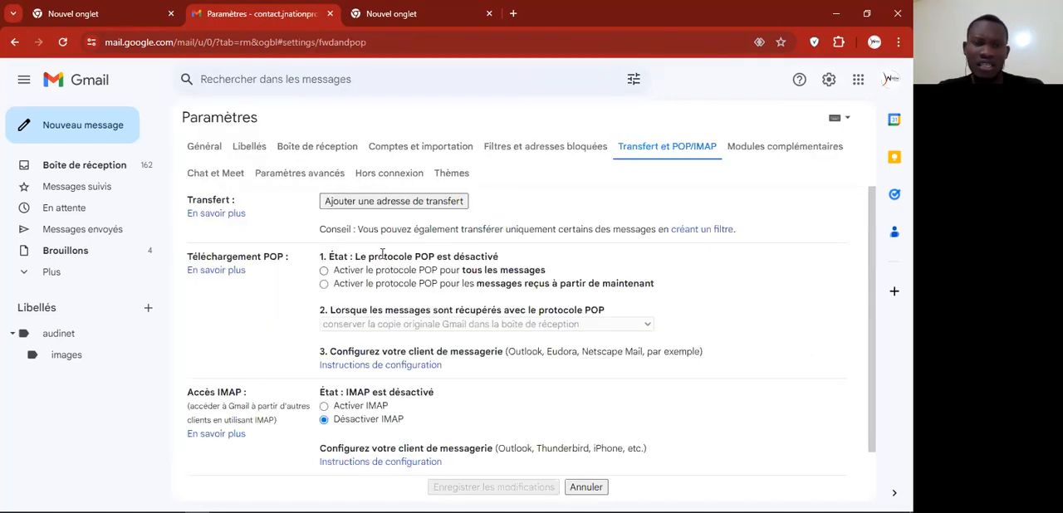
Step: Try to add the Outlook e-mail address as a forwarding address in the forwarding settings
left_click(369, 203)
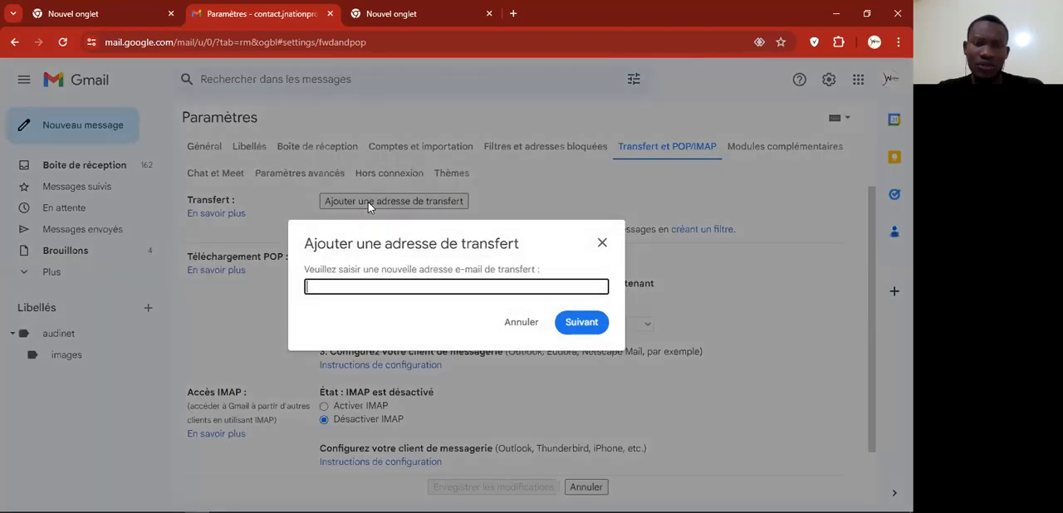
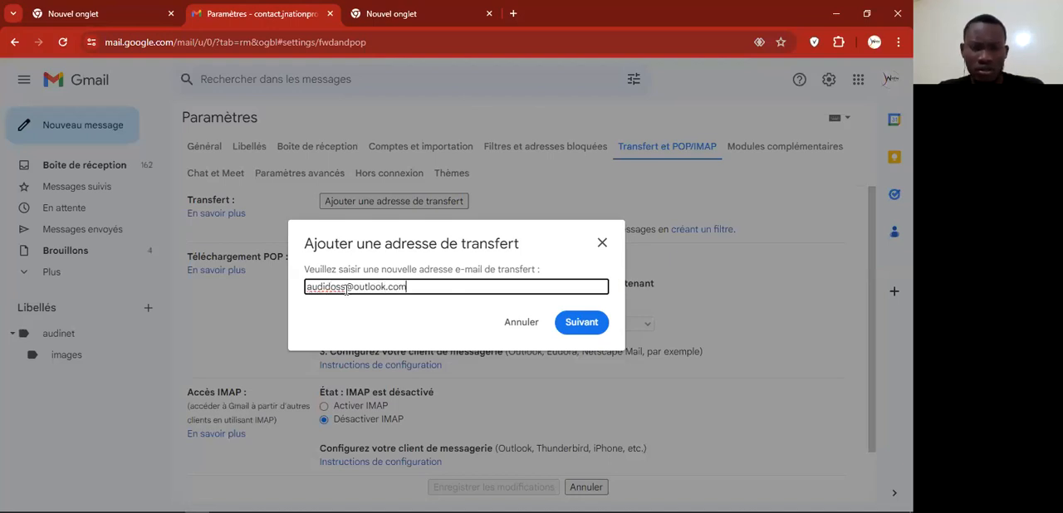
left_click(584, 323)
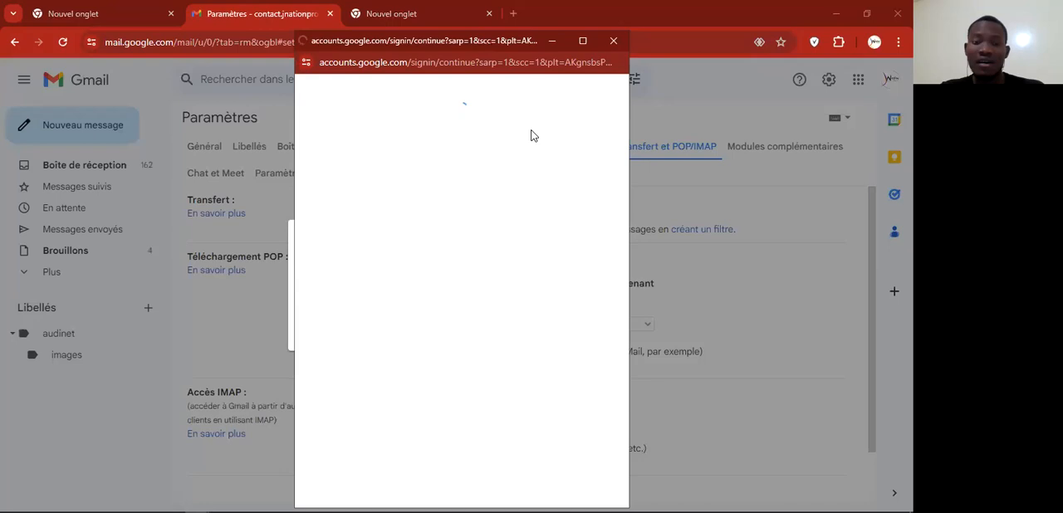
left_click(613, 42)
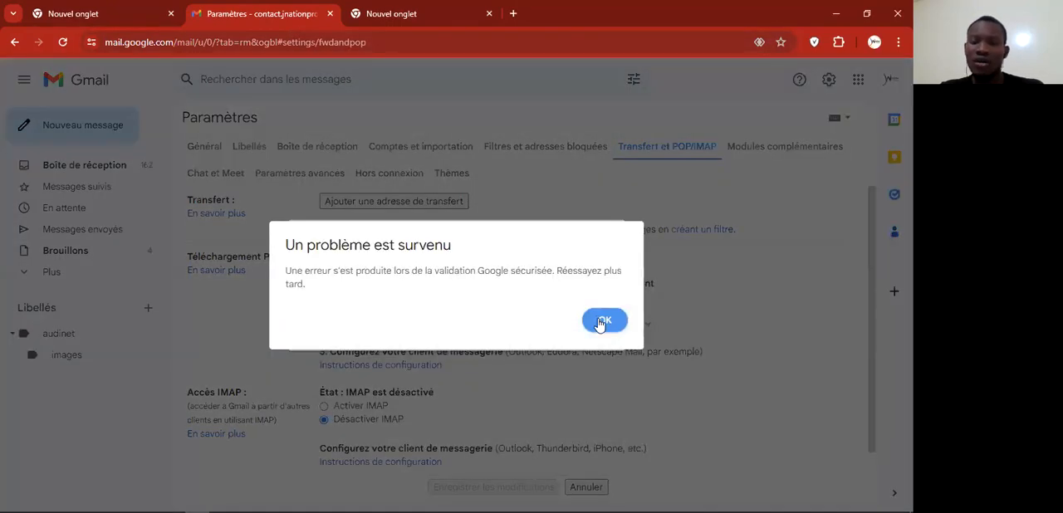
left_click(598, 321)
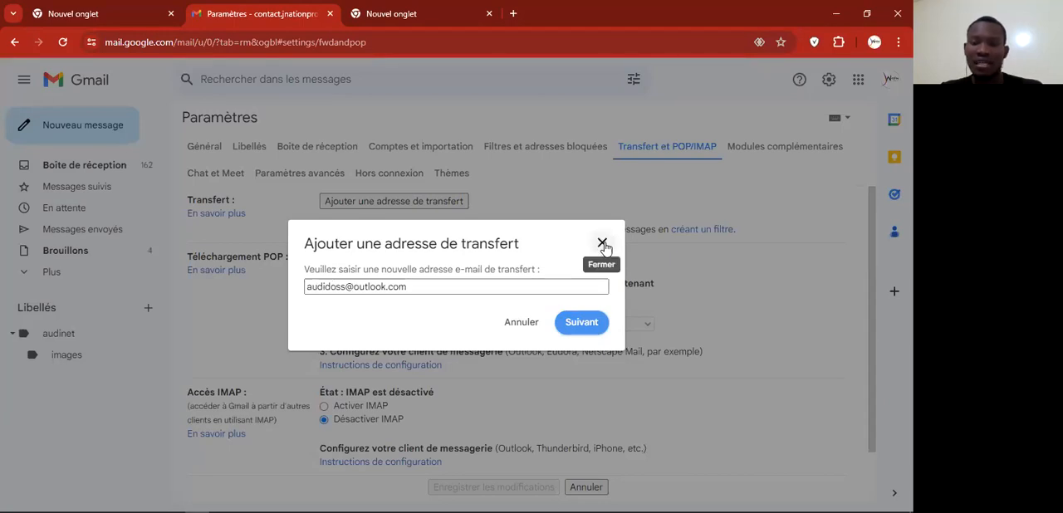
Step: Replace the forwarding address with the academy's Gmail address and submit it for verification
triple_click(444, 287)
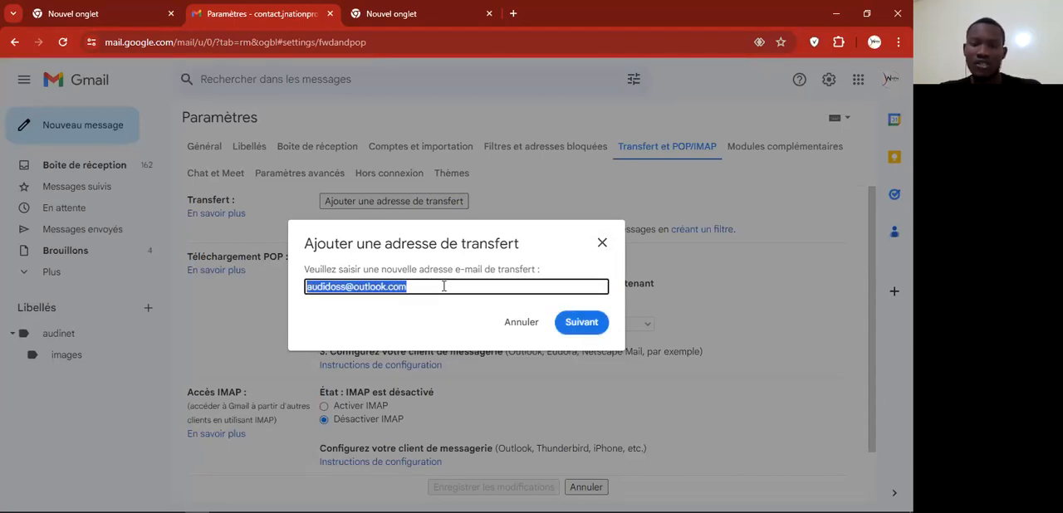
key("BackSpace")
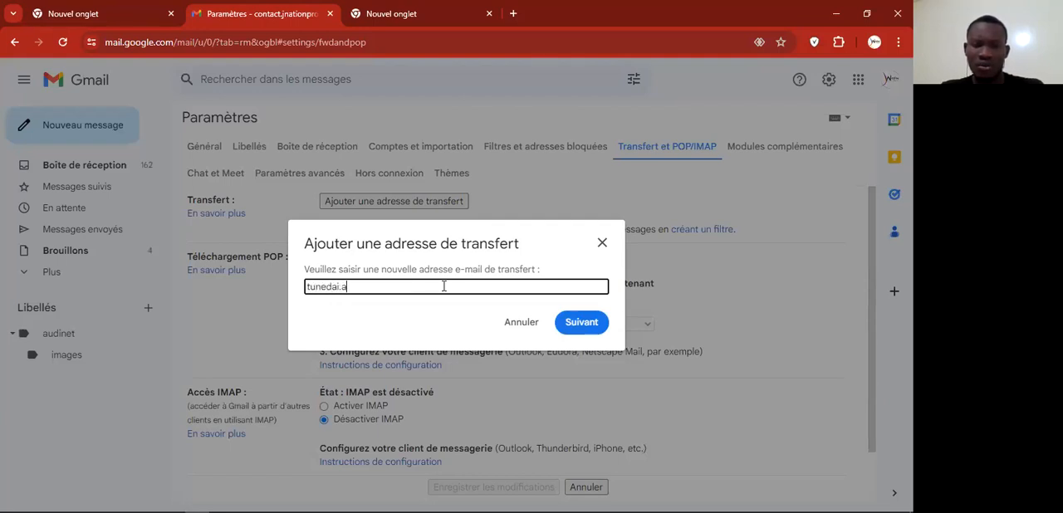
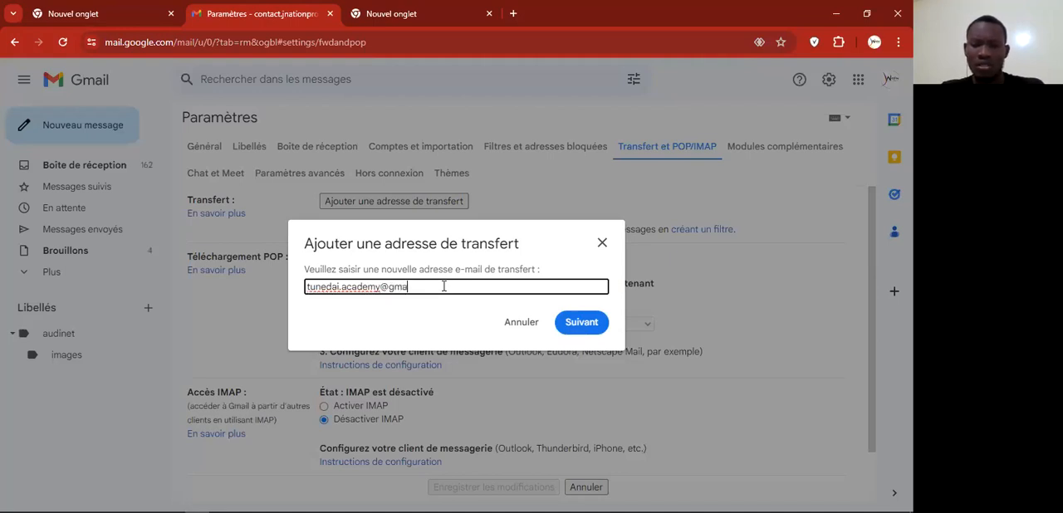
left_click(582, 322)
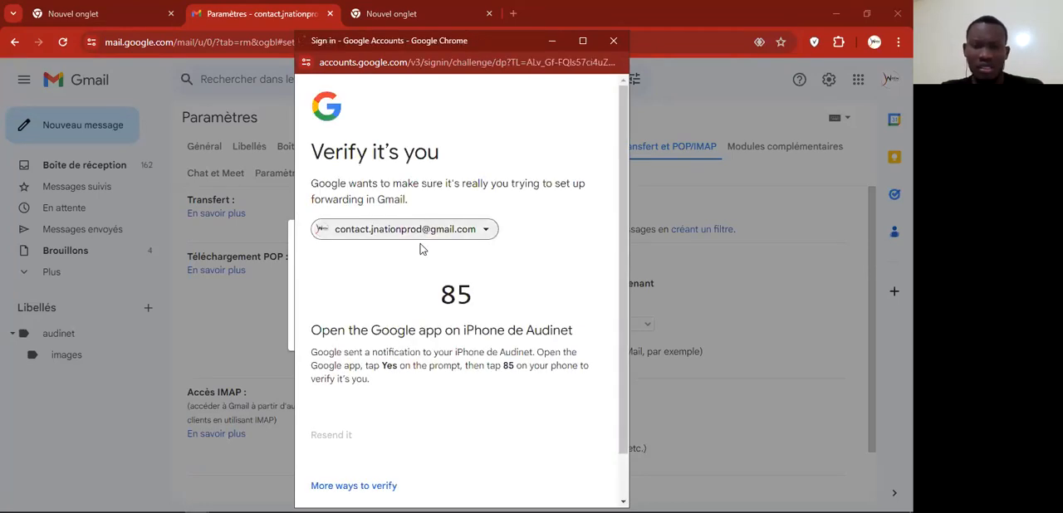
Step: Complete the identity verification and confirm the new forwarding address
scroll(429, 325, "down", 1)
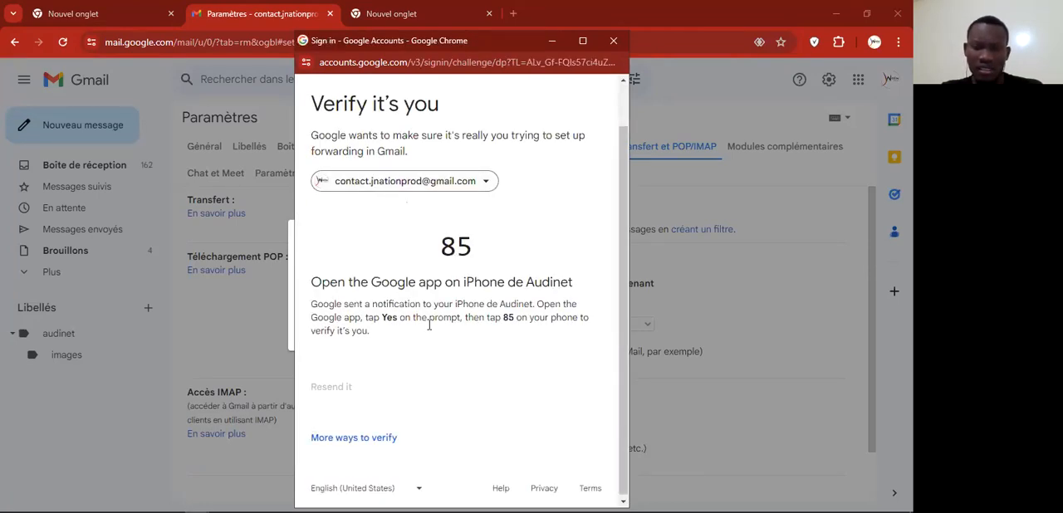
scroll(429, 325, "up", 1)
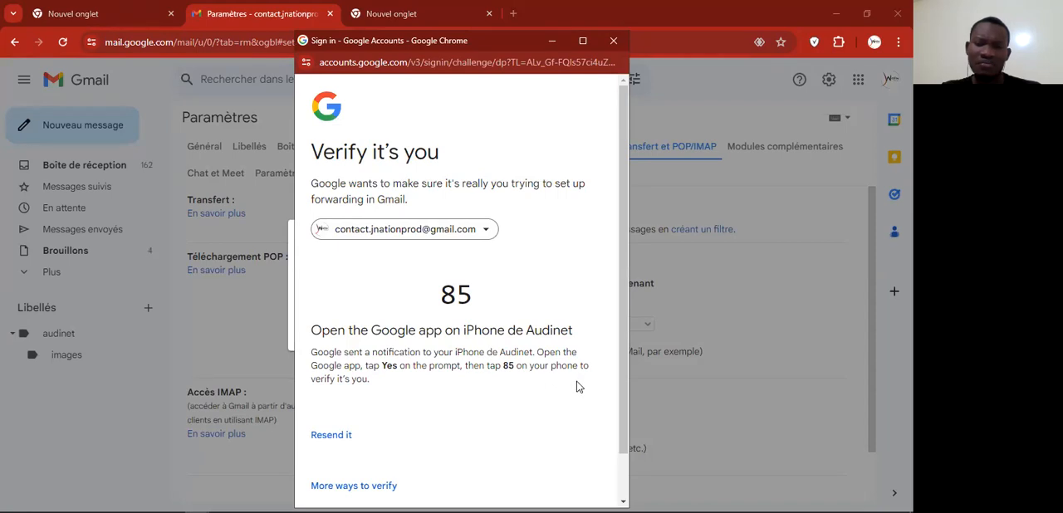
scroll(426, 395, "down", 1)
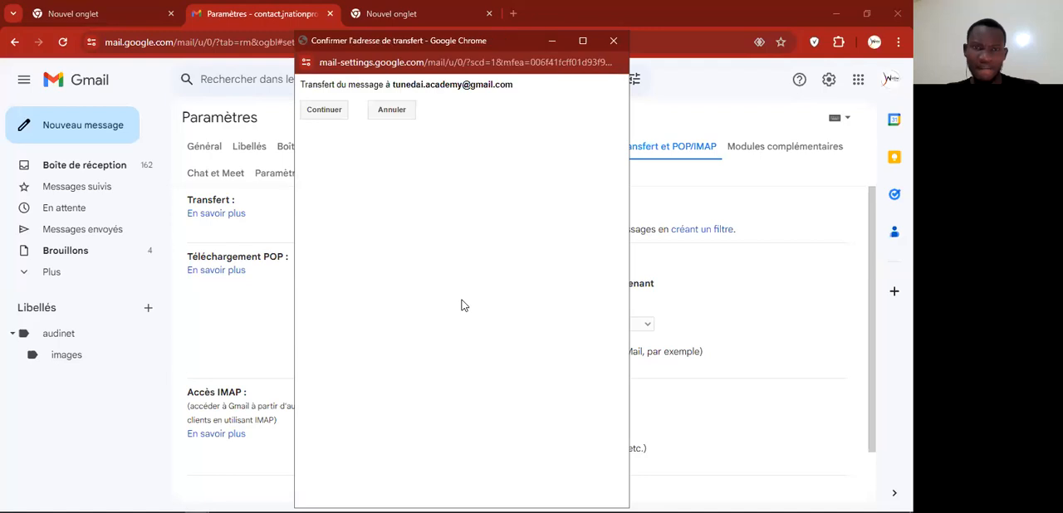
left_click(325, 110)
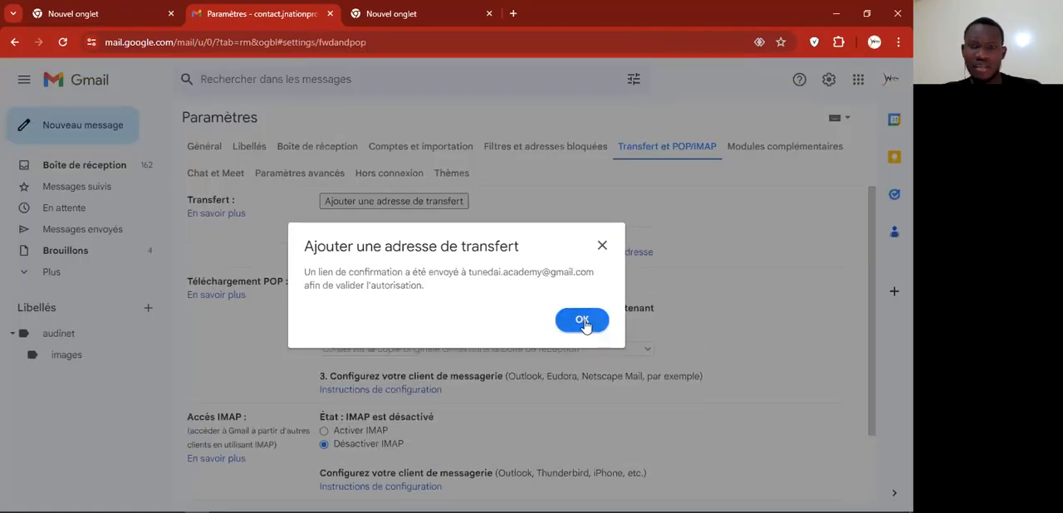
left_click(583, 321)
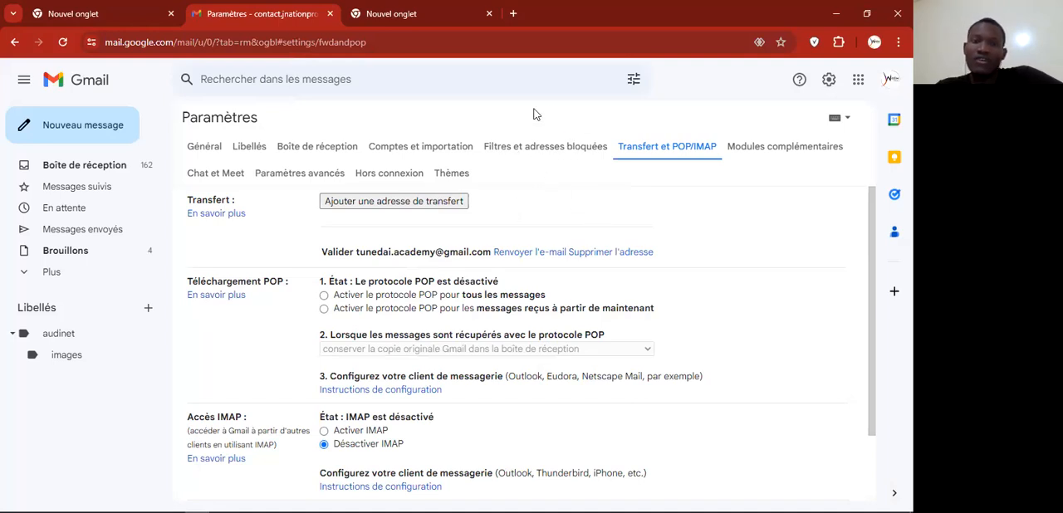
left_click(633, 79)
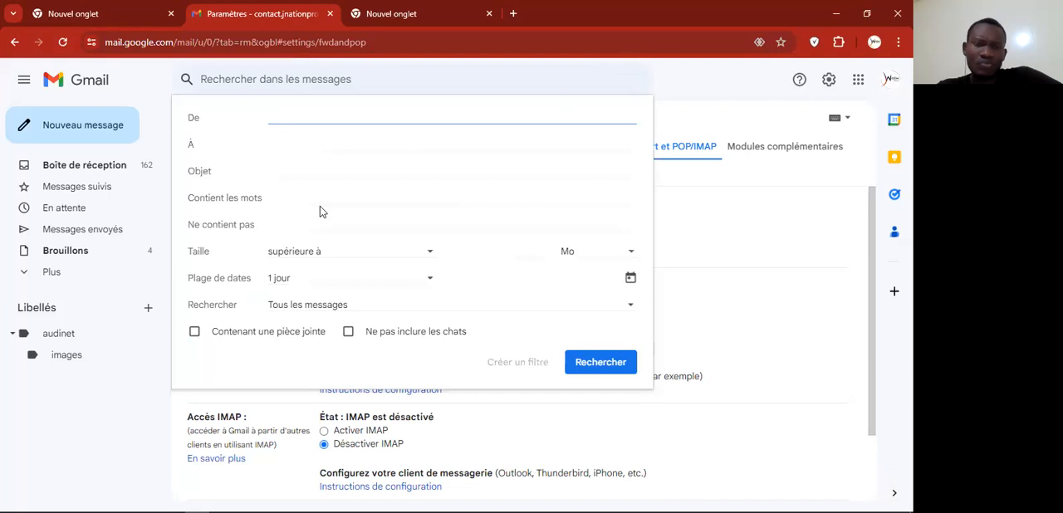
left_click(698, 86)
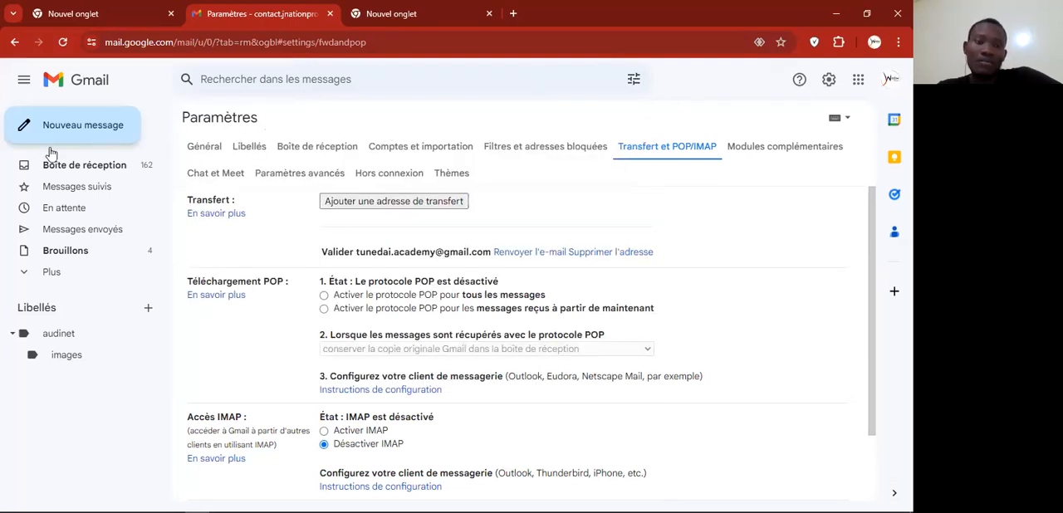
left_click(96, 170)
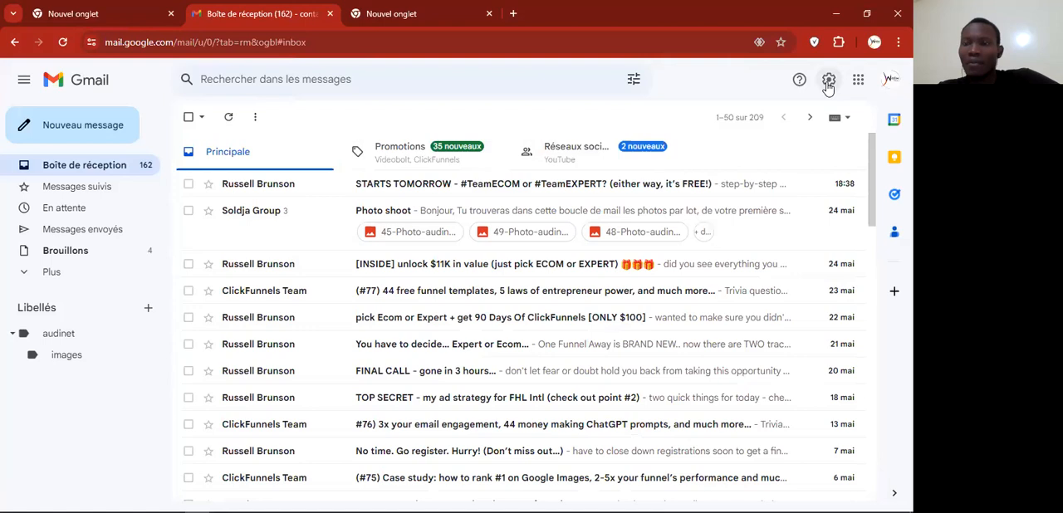
Step: Open the filters and blocked addresses section of the full settings and start a new filter
left_click(828, 99)
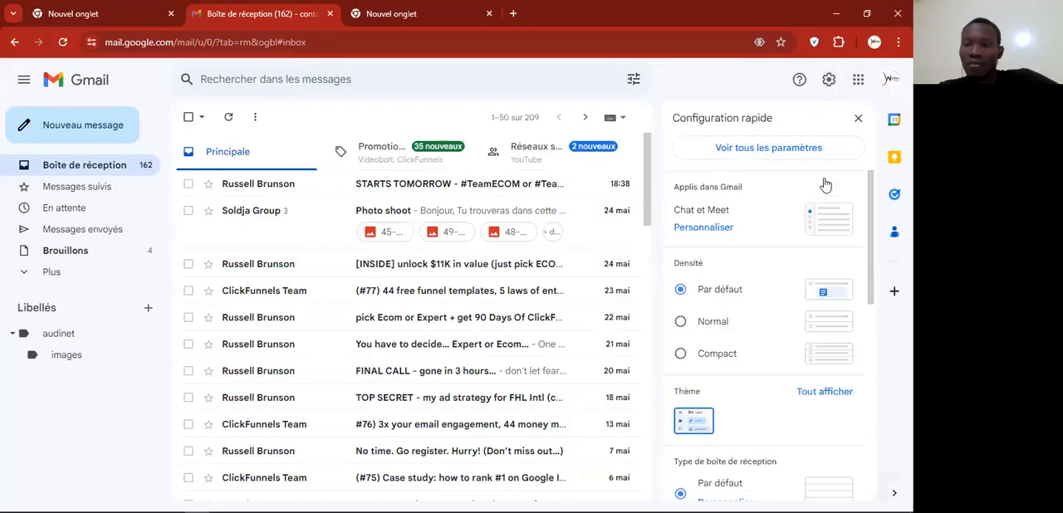
left_click(768, 149)
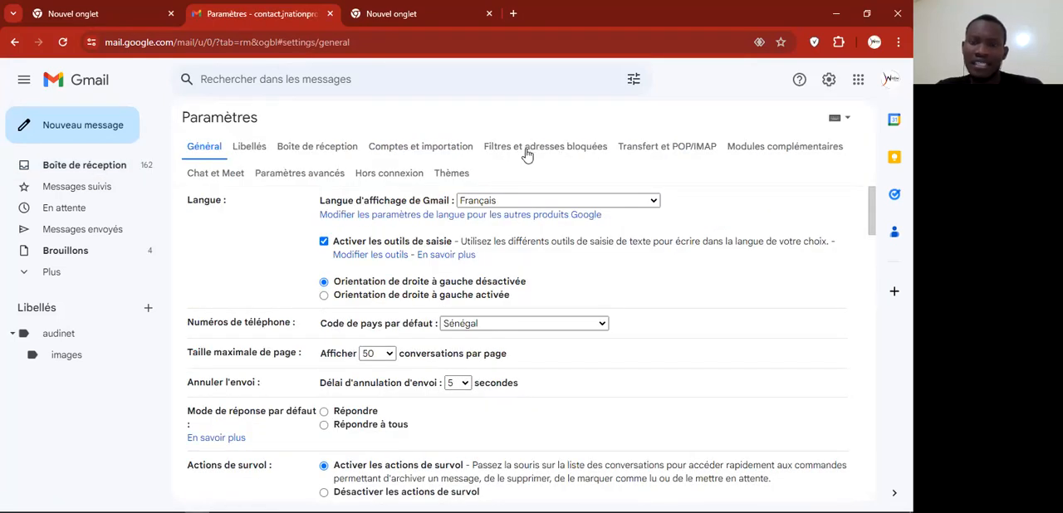
left_click(552, 147)
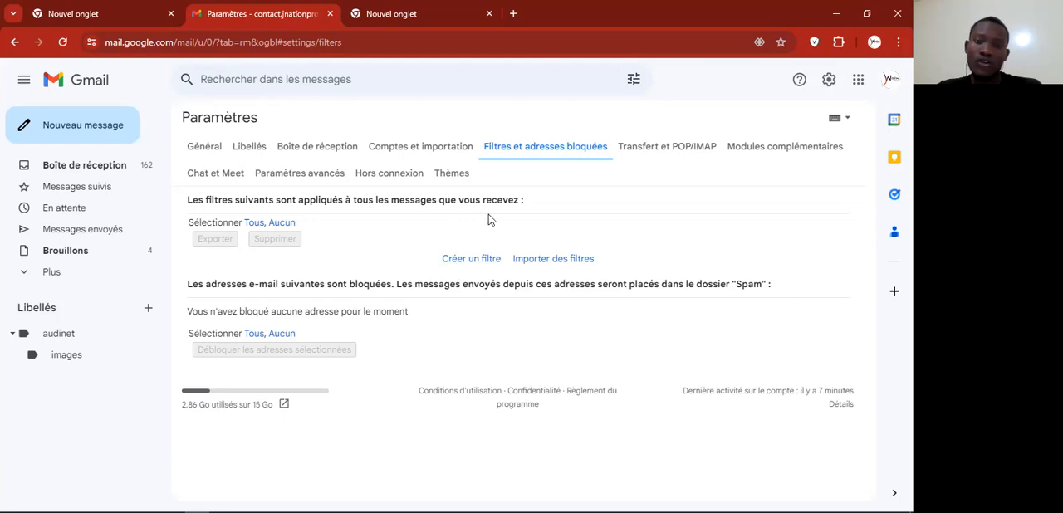
left_click(480, 260)
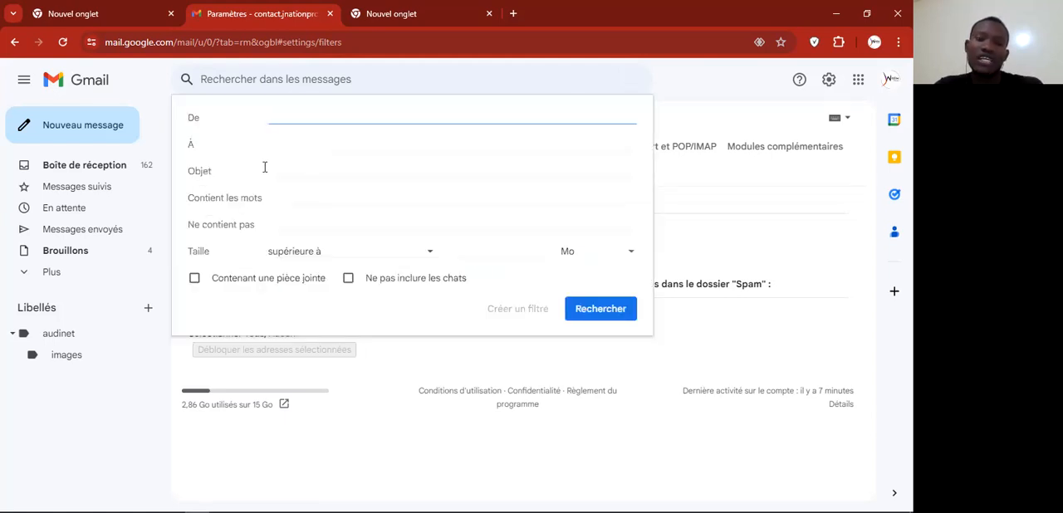
Step: Set the filter criteria to the sender's e-mail address, subject "img" and messages containing an attachment, and continue to the filter actions
type("audi")
left_click(317, 148)
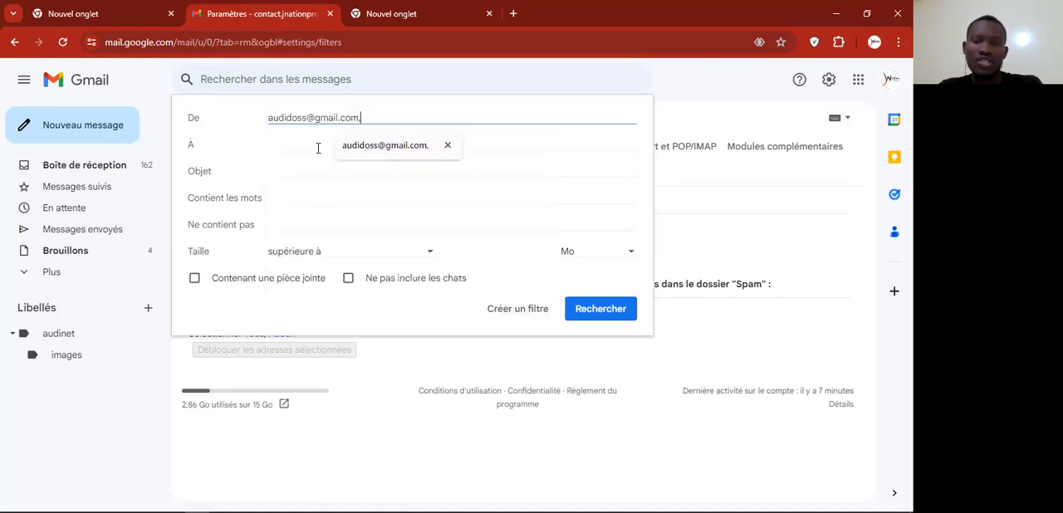
left_click(259, 171)
left_click(292, 170)
type("img")
left_click(195, 277)
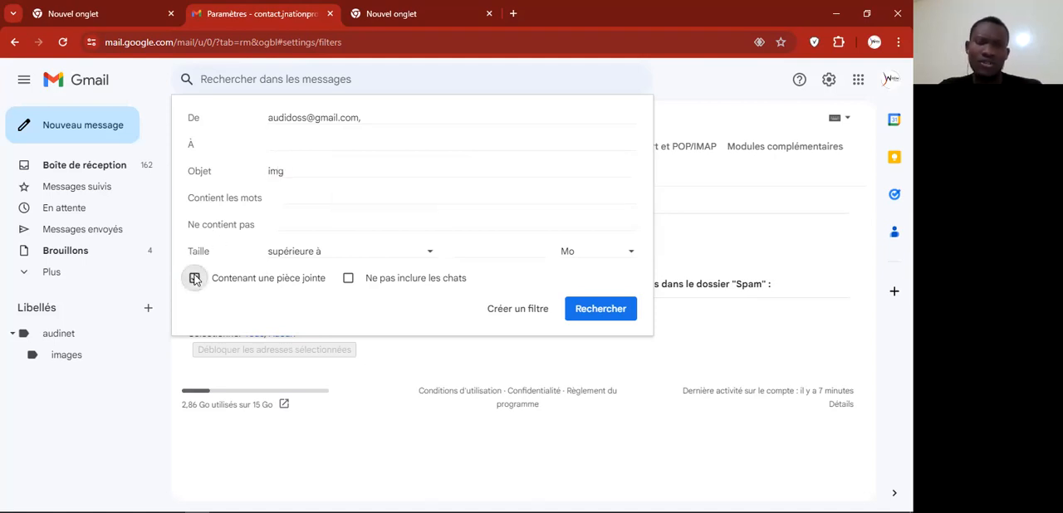
left_click(531, 312)
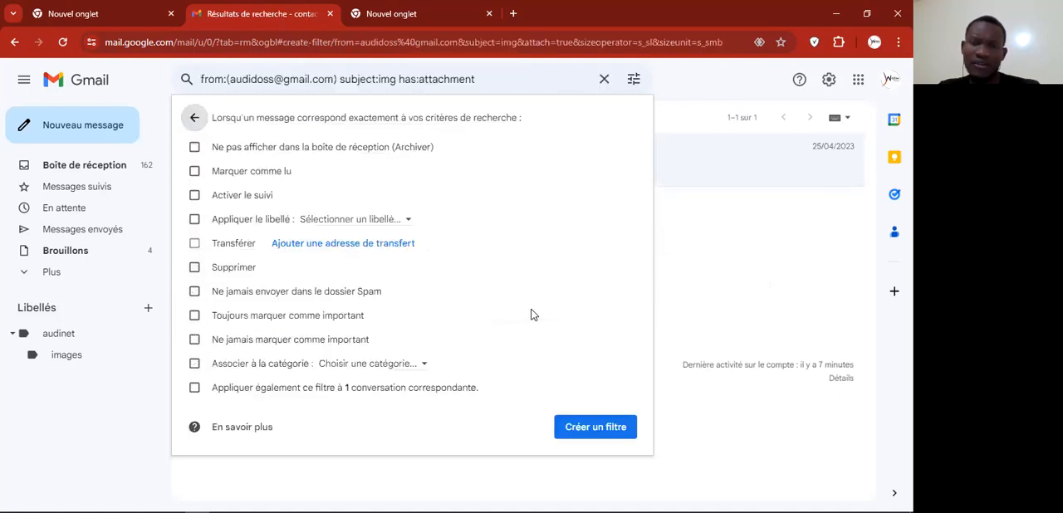
Step: Set the filter to apply the nested images label to matching messages
left_click(194, 219)
left_click(399, 221)
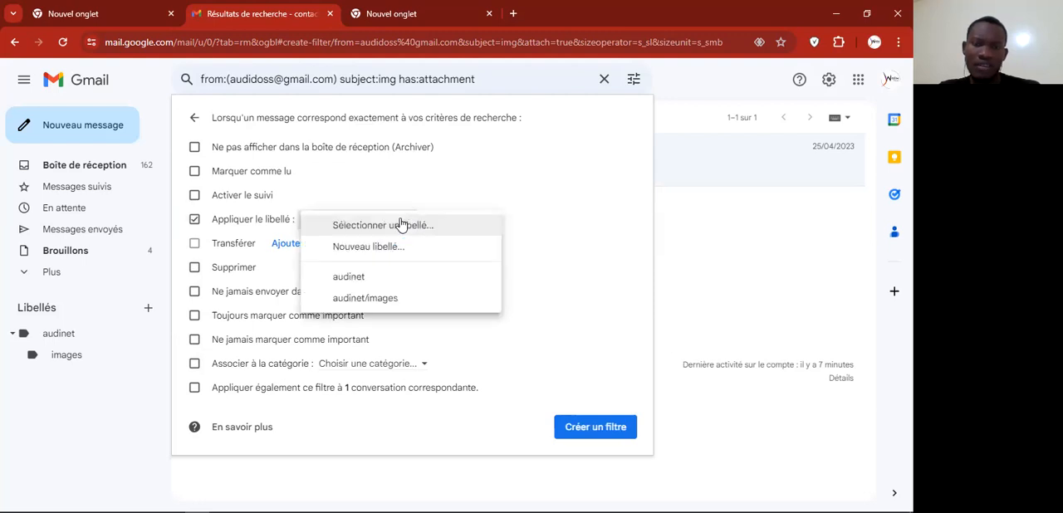
left_click(366, 299)
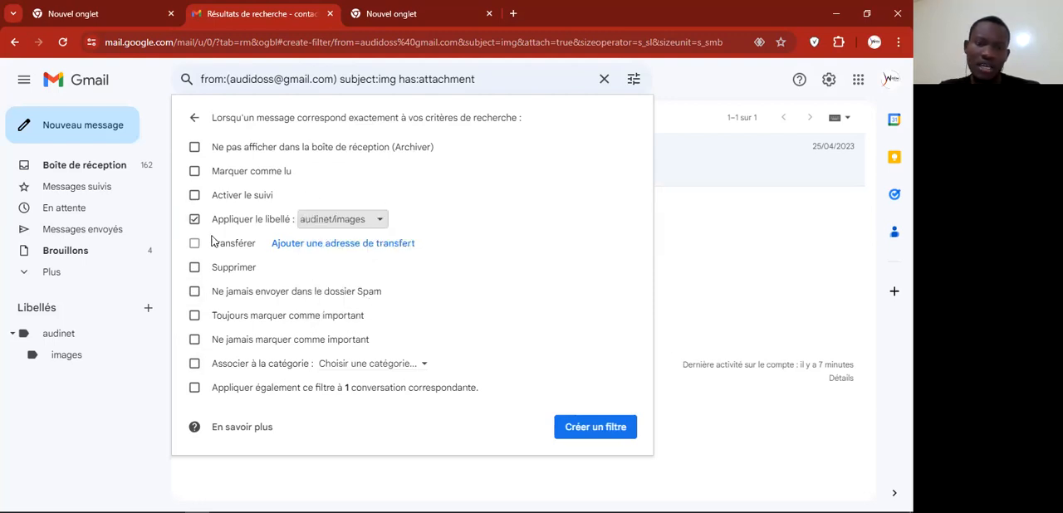
Step: Open the forwarding settings from the filter options and resend the verification e-mail to the academy's Gmail address
left_click(326, 252)
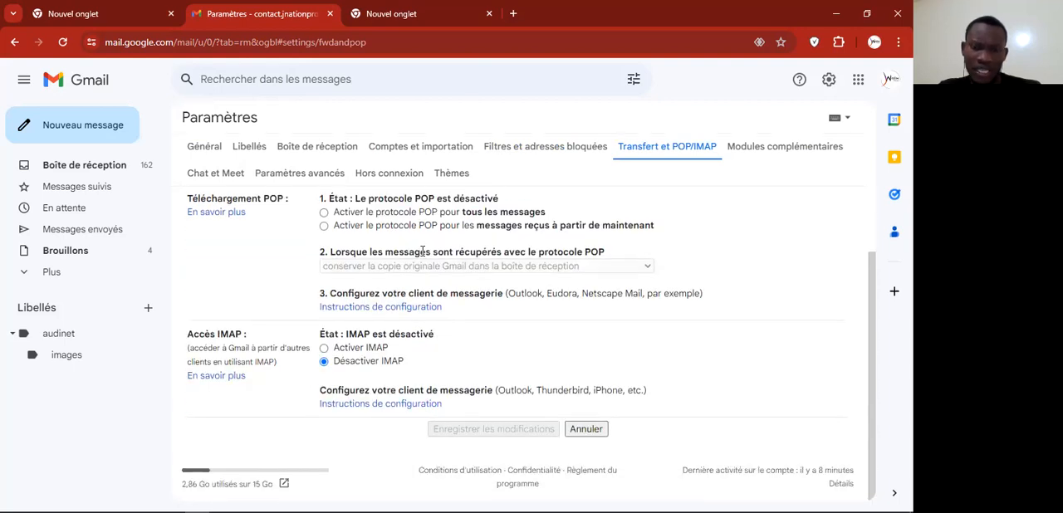
scroll(423, 250, "up", 1)
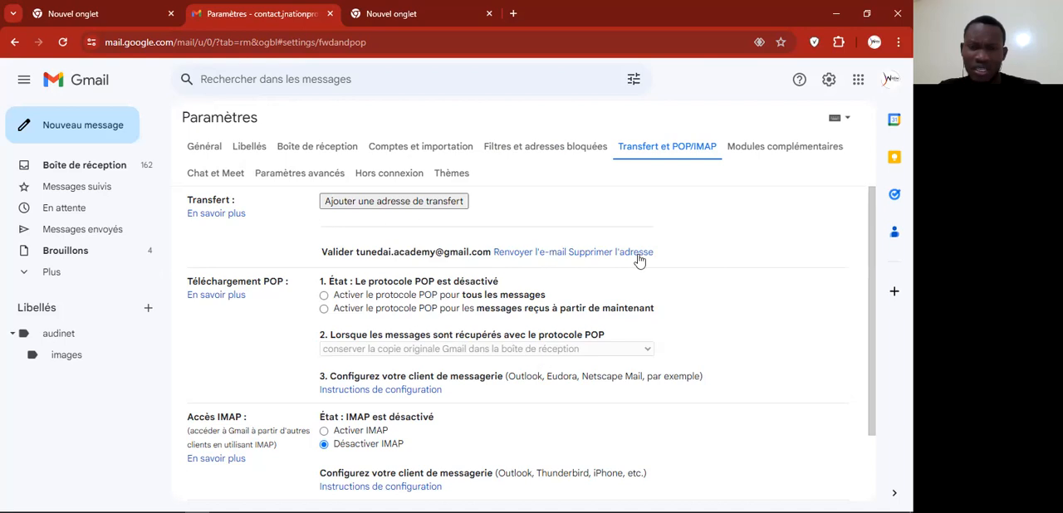
left_click(507, 254)
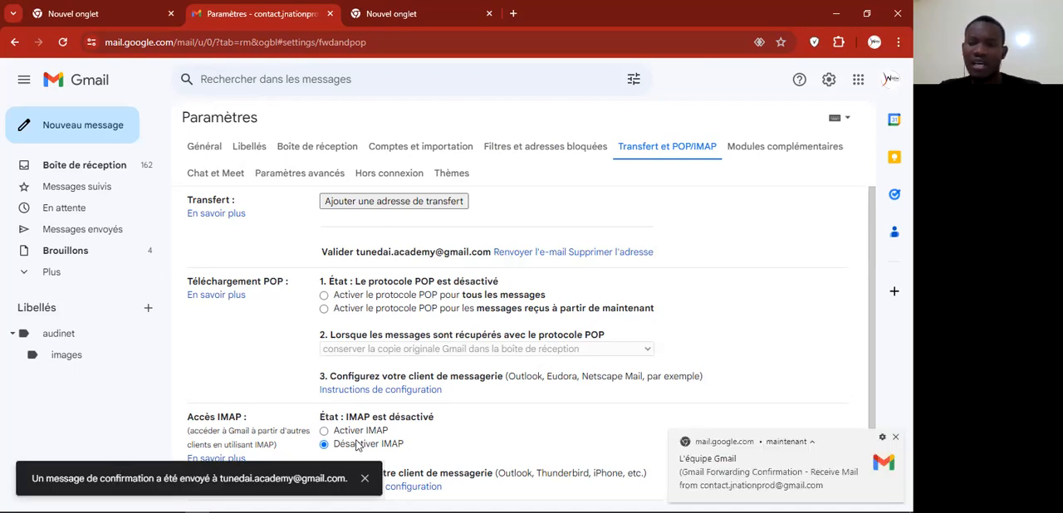
Step: Open the received forwarding confirmation e-mail, follow its confirmation link and confirm forwarding to the academy's Gmail address
left_click(804, 479)
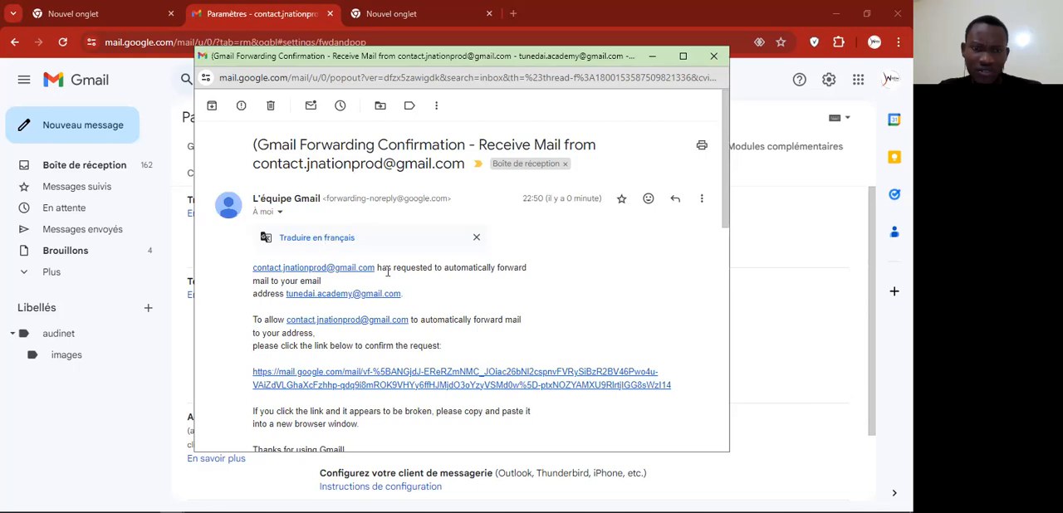
scroll(406, 298, "down", 5)
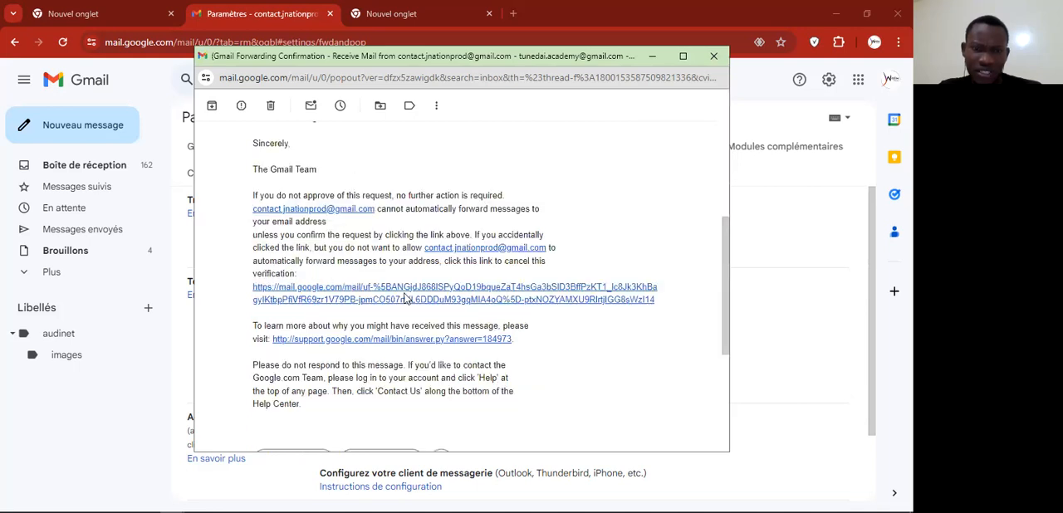
scroll(406, 299, "down", 1)
scroll(406, 298, "up", 3)
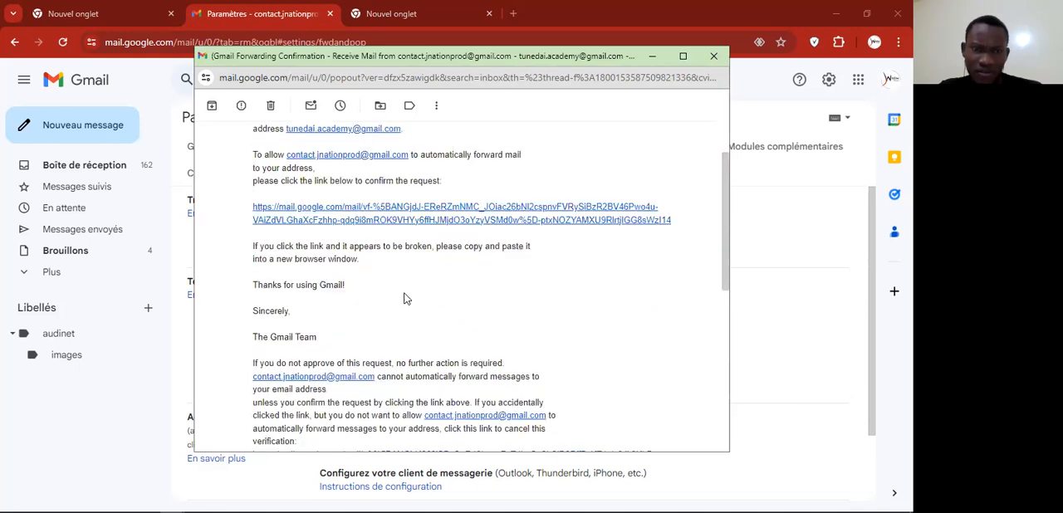
scroll(259, 245, "up", 1)
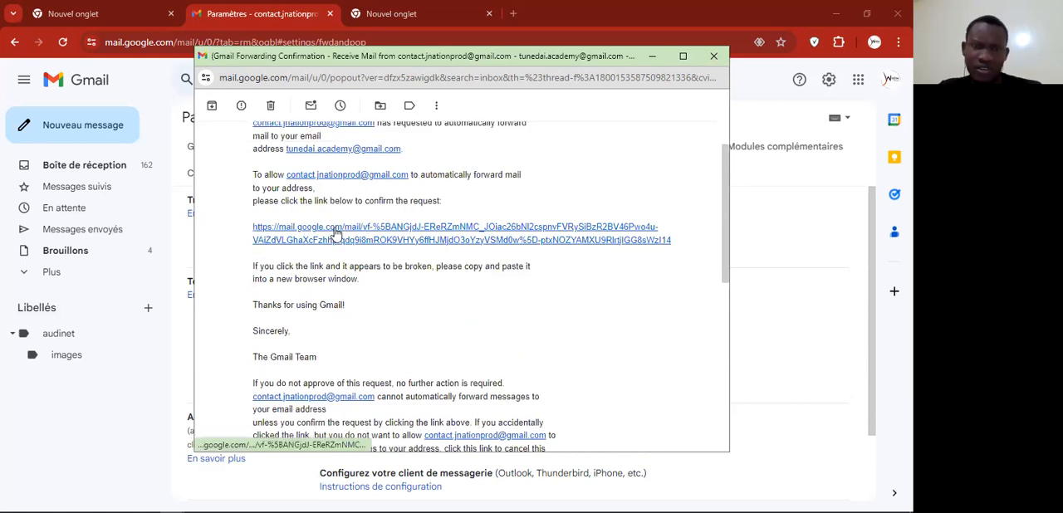
left_click(336, 236)
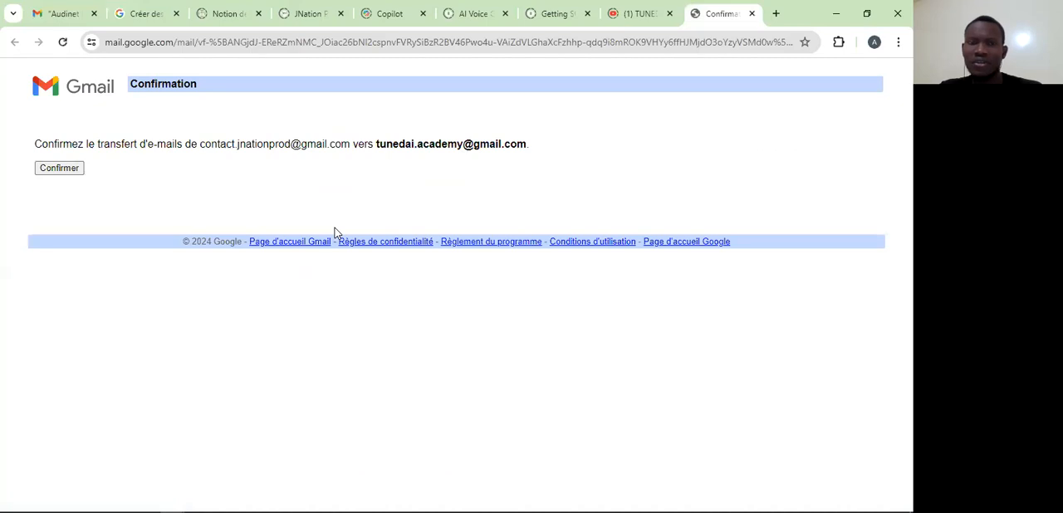
left_click(59, 167)
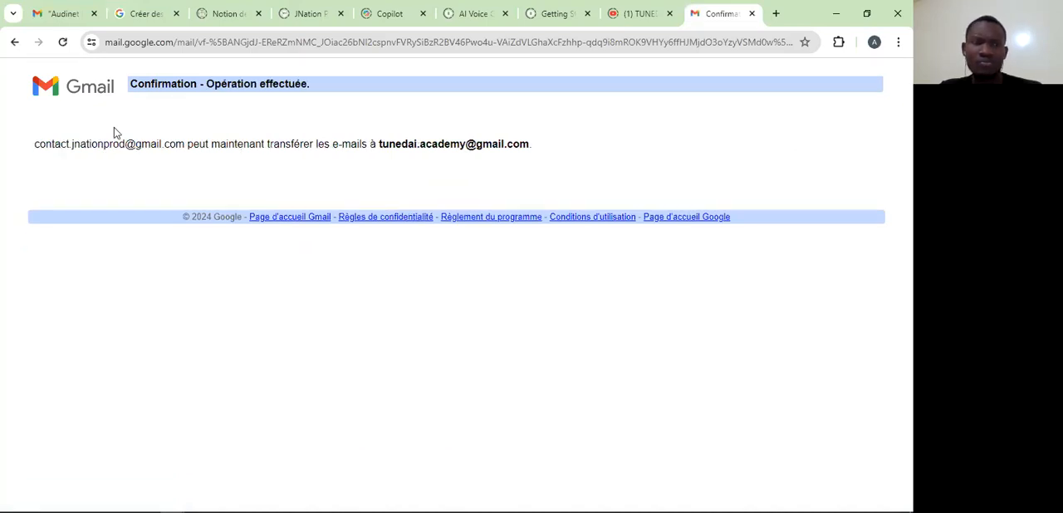
left_click(874, 43)
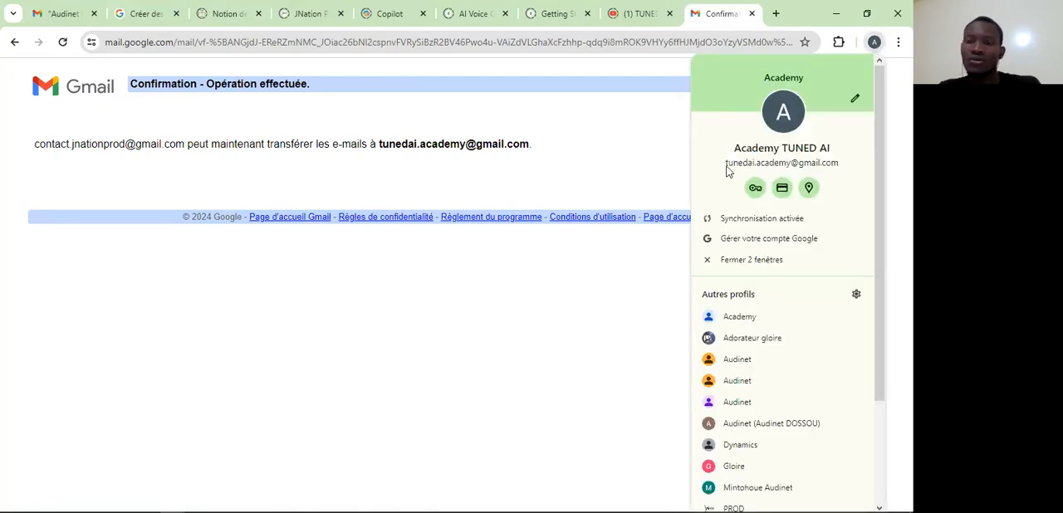
left_click(602, 138)
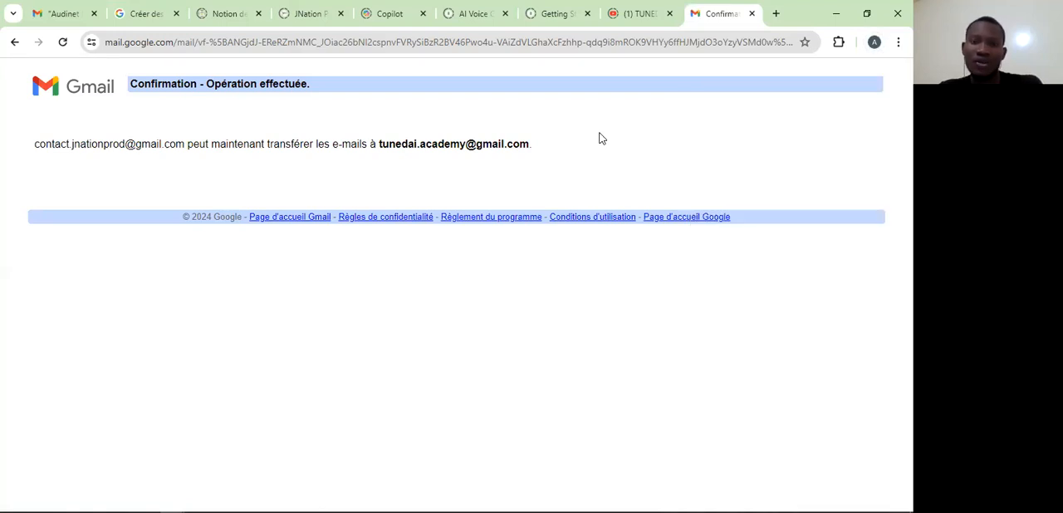
Step: Close the pop-out confirmation e-mail and reload the forwarding settings page of the original account
key("alt+Tab")
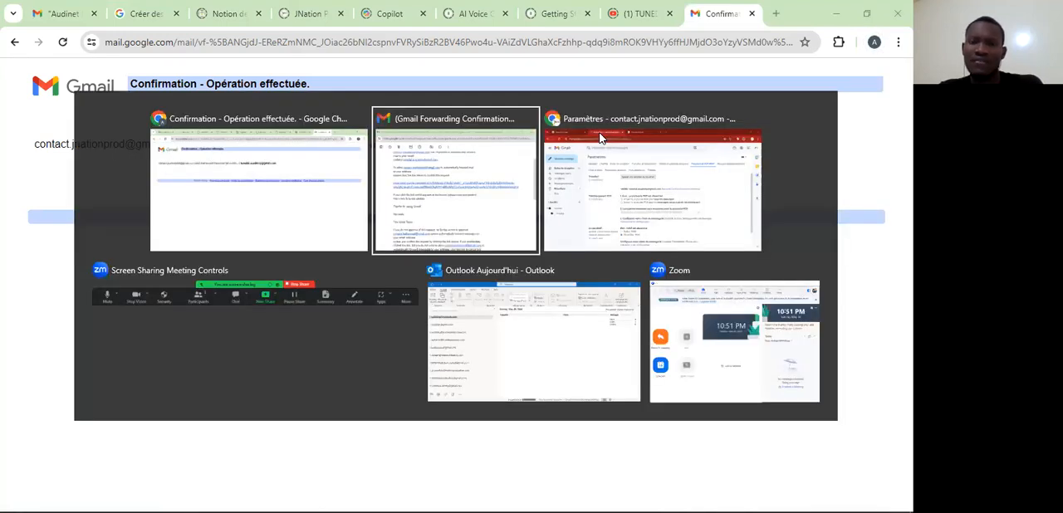
key("alt+Tab")
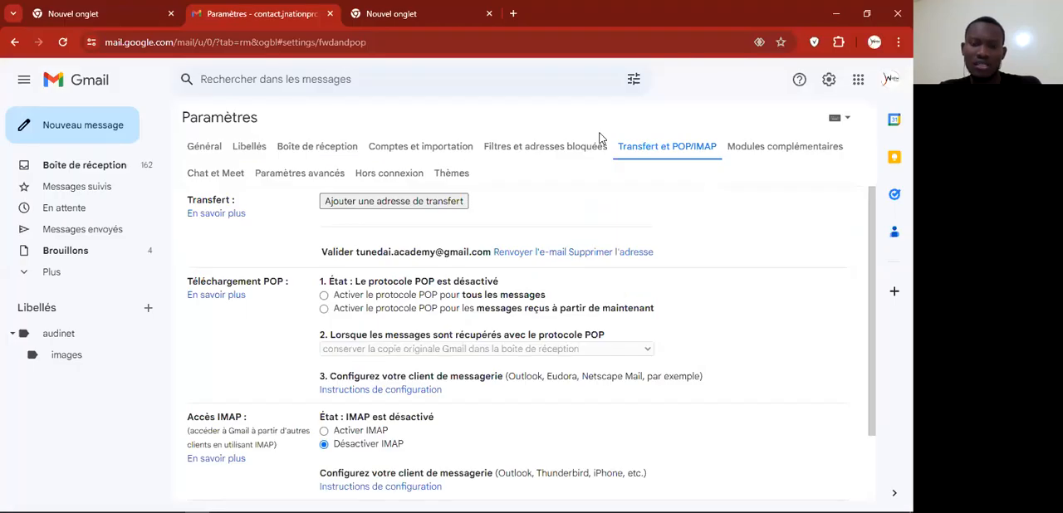
key("alt+Tab")
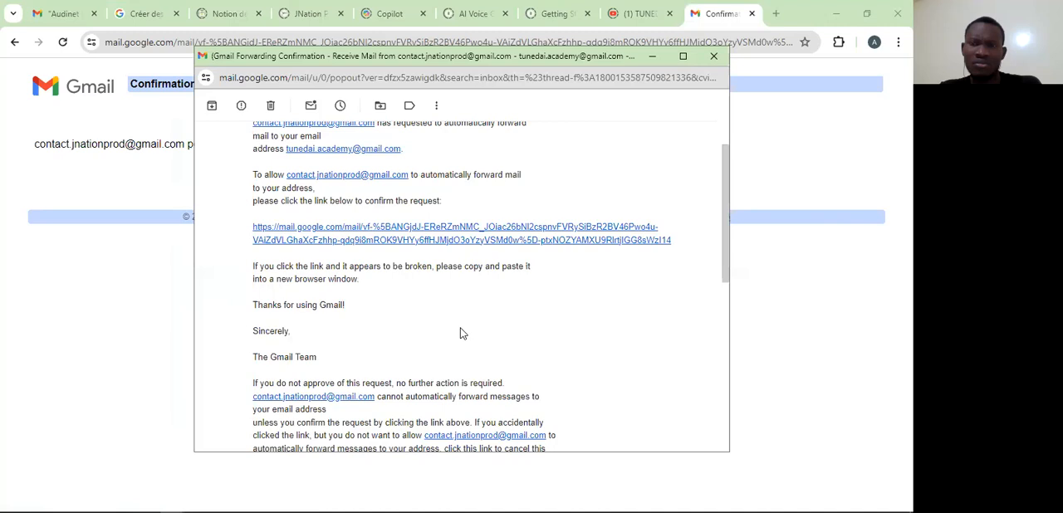
left_click(714, 56)
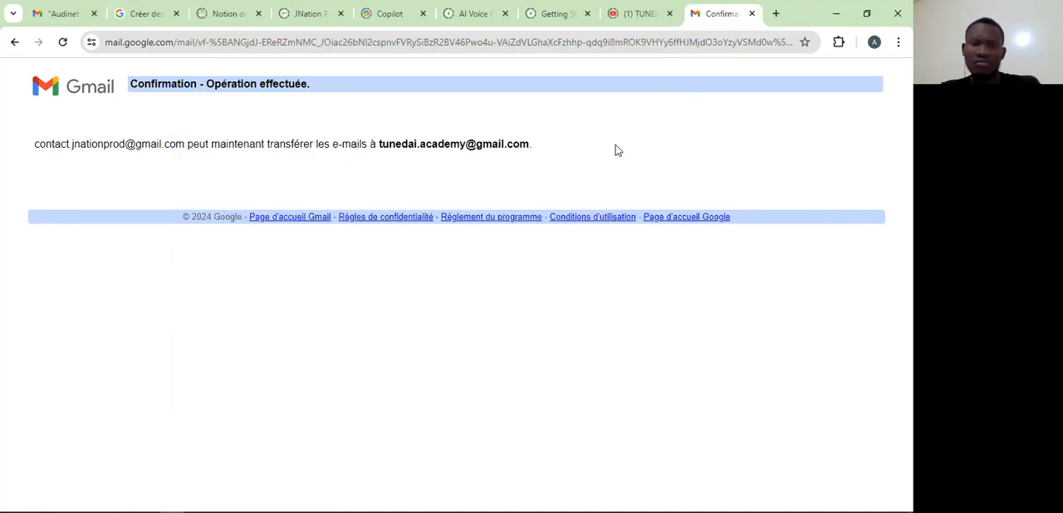
key("alt+Tab")
key("F5")
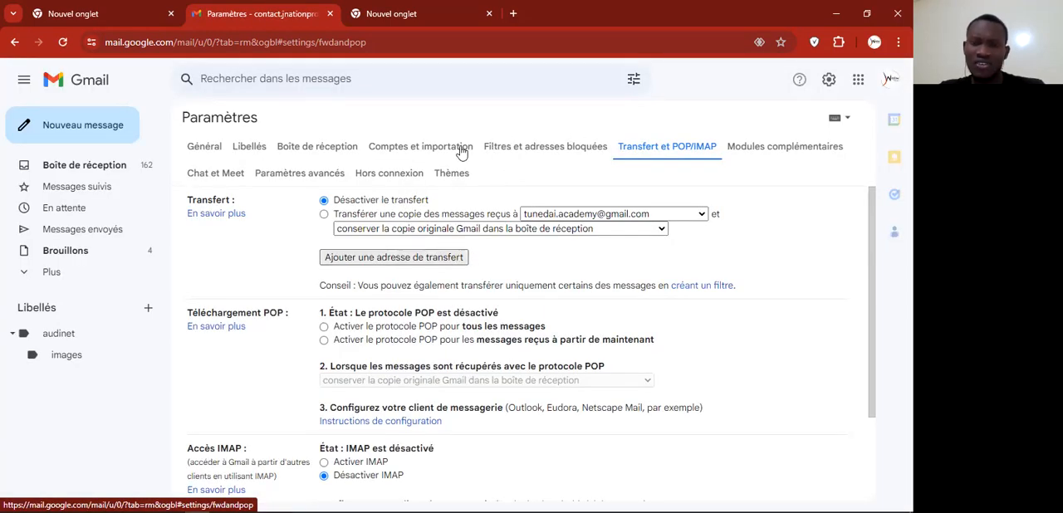
Step: Start a new filter from the filters settings for the sender's e-mail address, subject "img" and attachments, and continue to its actions
left_click(534, 141)
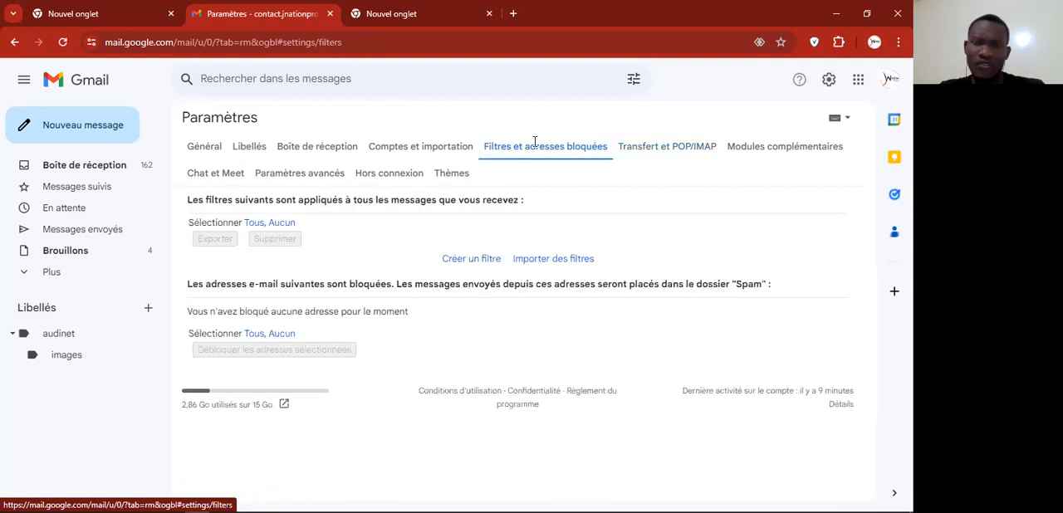
left_click(467, 260)
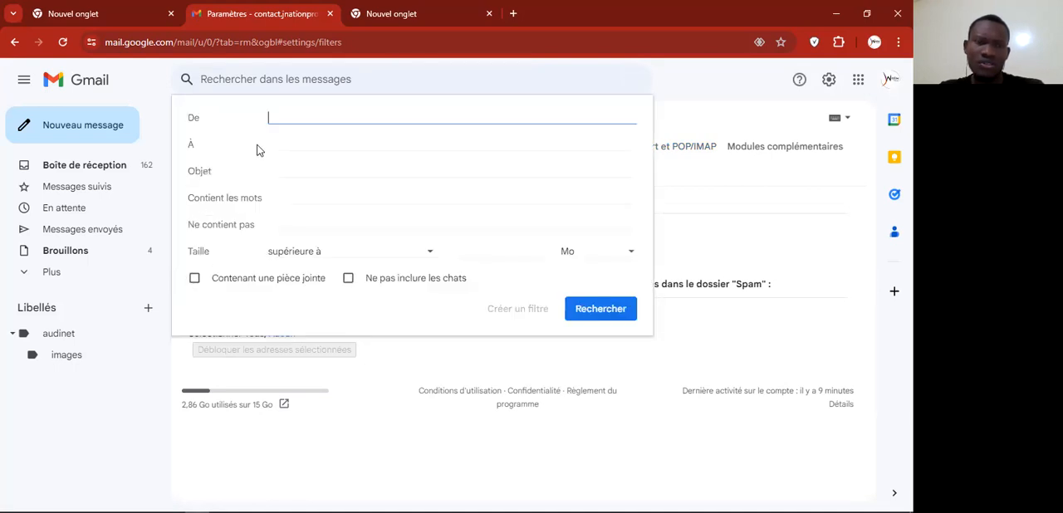
type("audi")
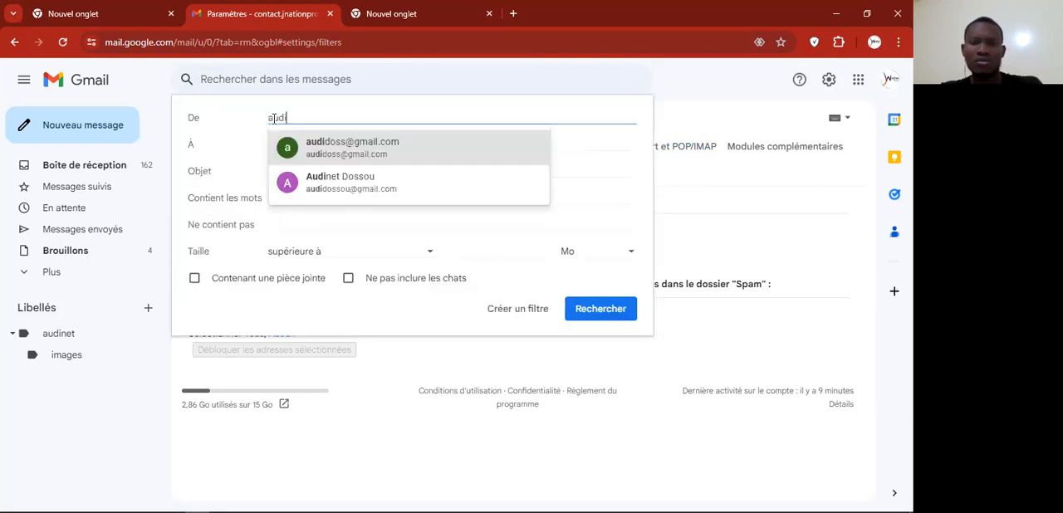
left_click(347, 151)
left_click(336, 170)
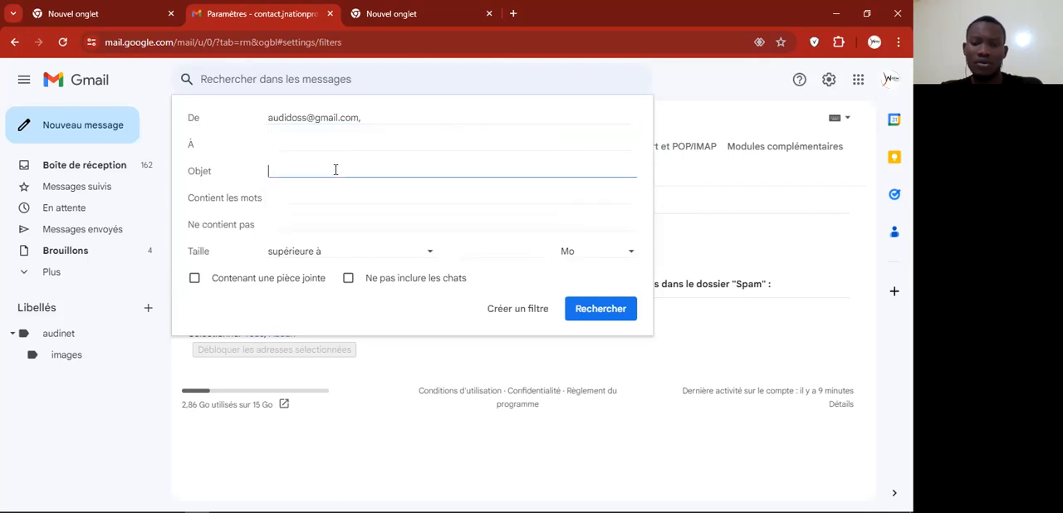
type("img")
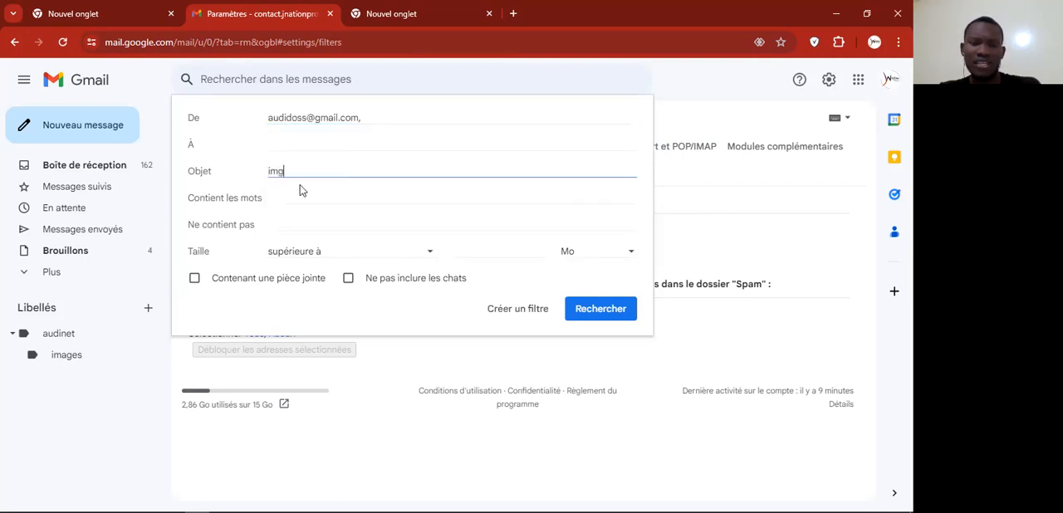
left_click(194, 284)
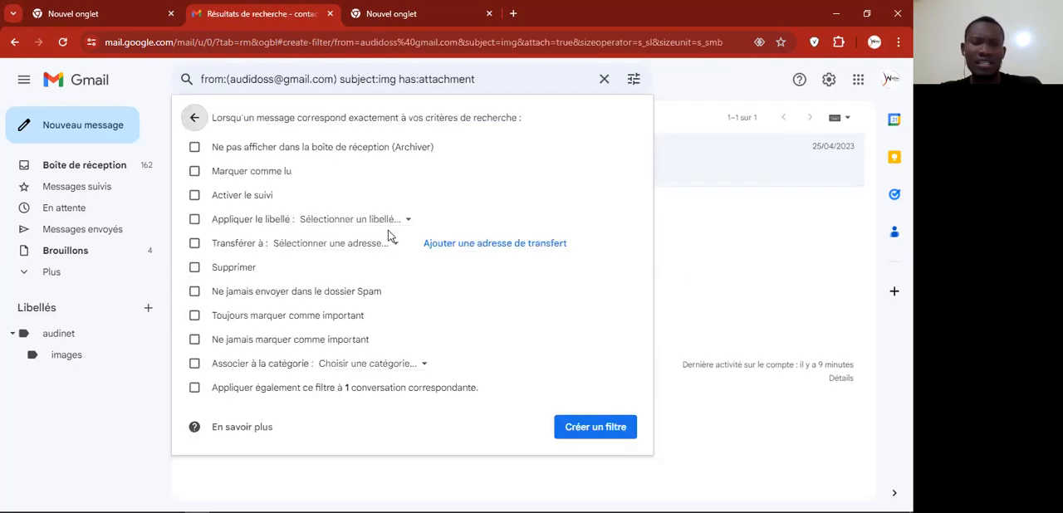
Step: Set the filter to apply the nested images label and forward matching messages to the academy's Gmail address
left_click(194, 219)
left_click(382, 221)
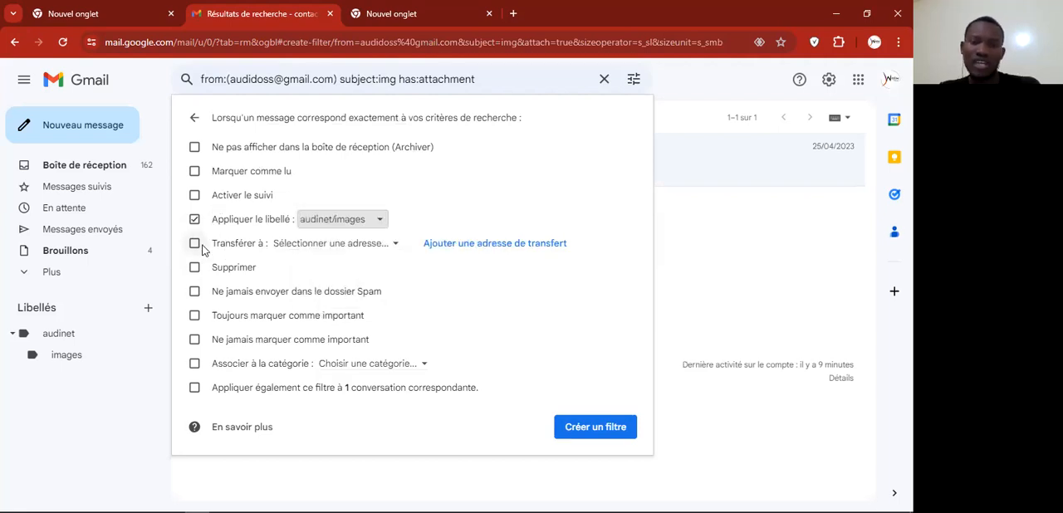
left_click(195, 245)
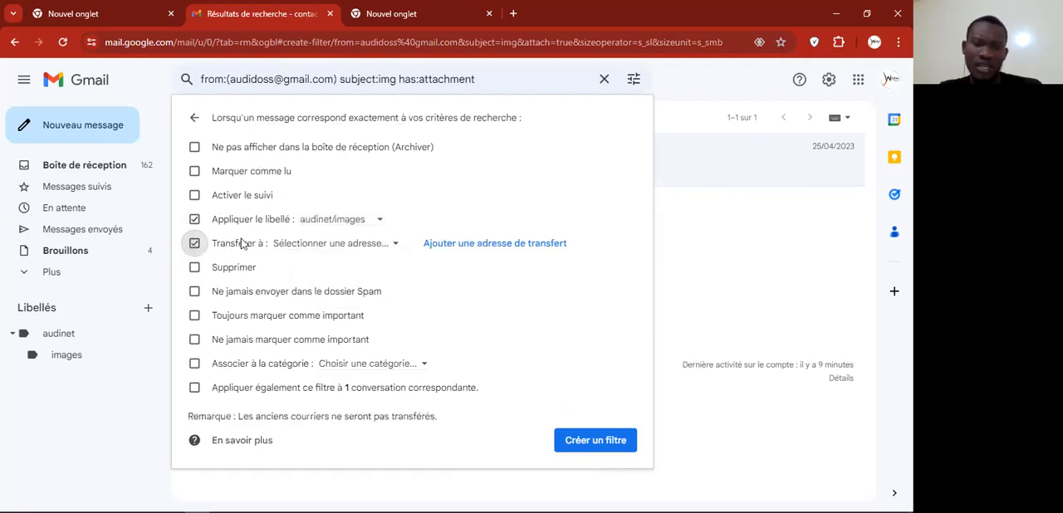
left_click(365, 249)
left_click(378, 257)
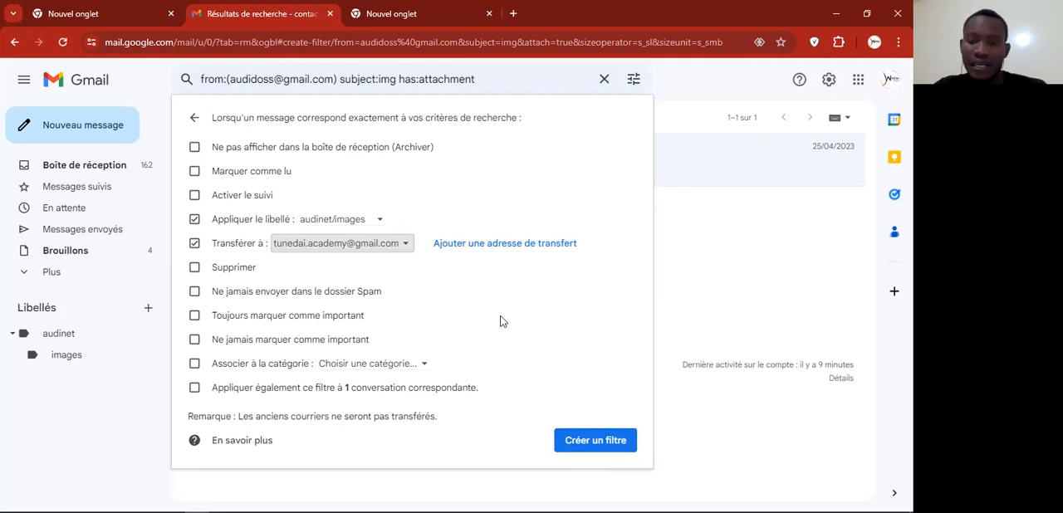
Step: Create the filter, complete the Google identity verification and check the sender address in the filter list
left_click(597, 443)
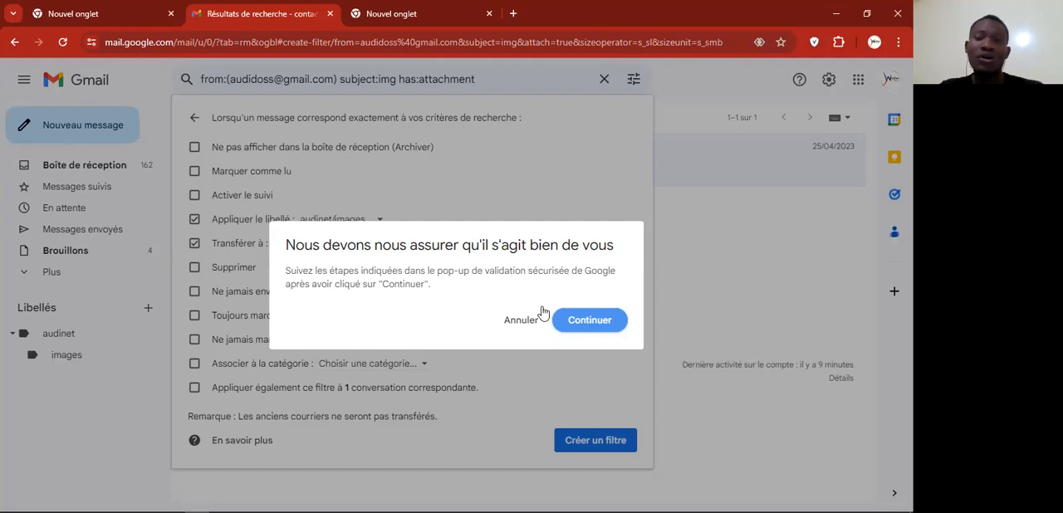
left_click(591, 320)
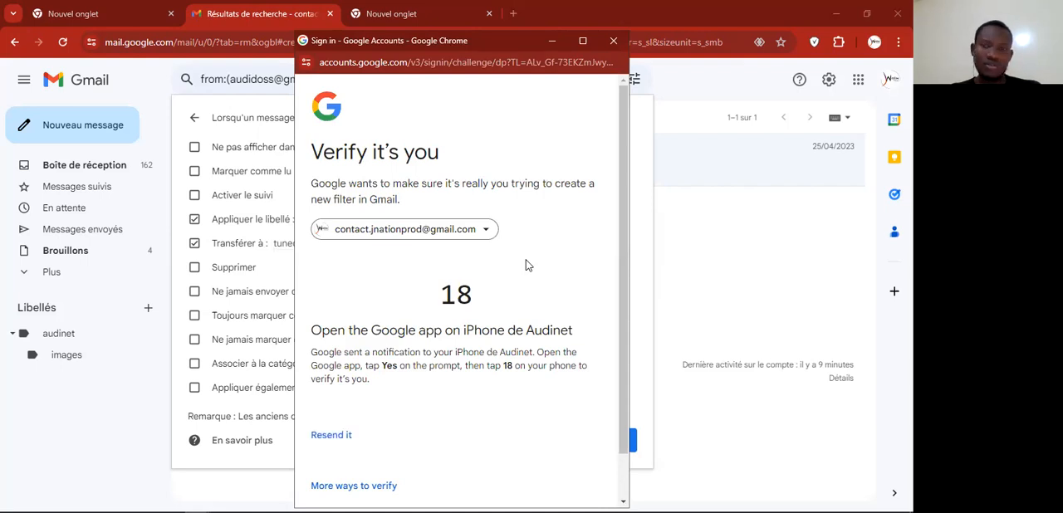
scroll(449, 274, "down", 1)
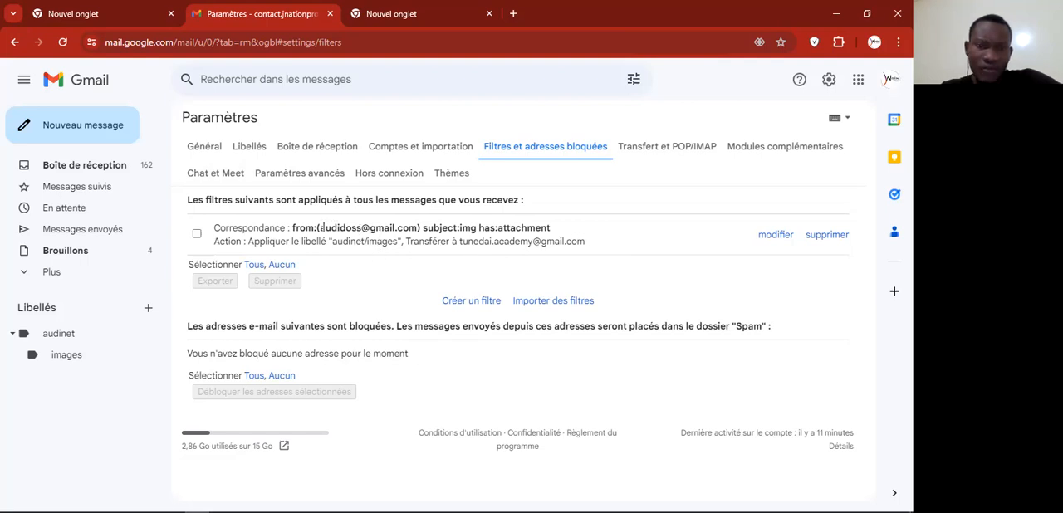
left_click_drag(320, 227, 420, 228)
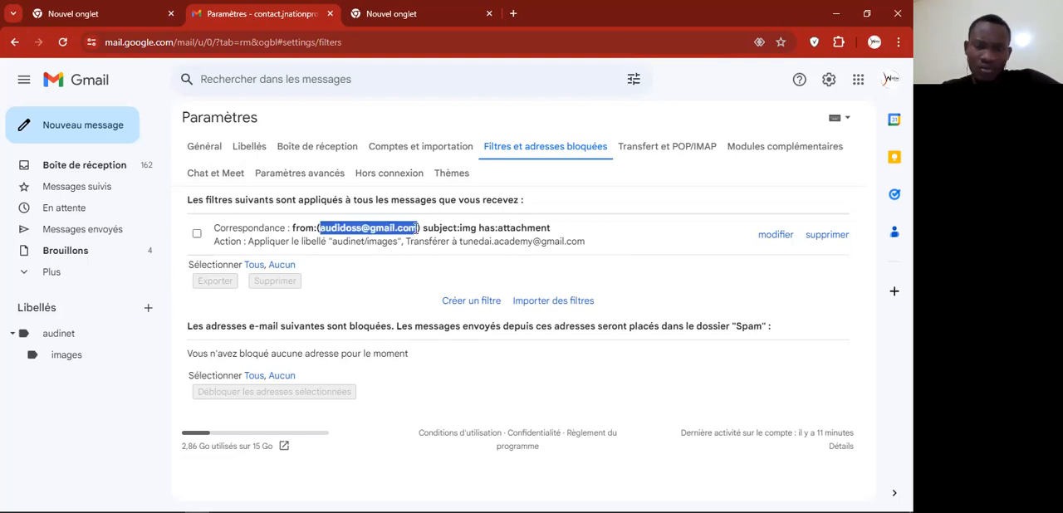
left_click(375, 232)
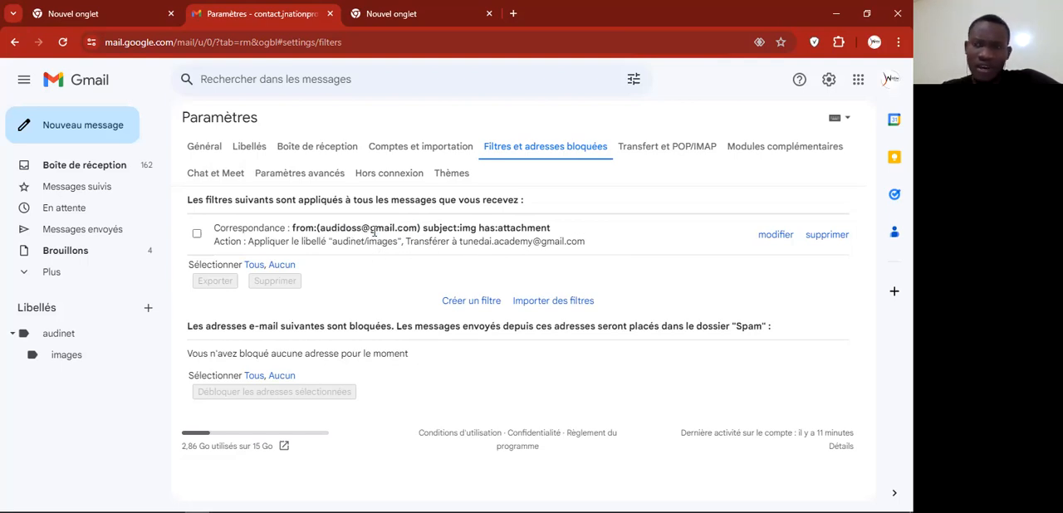
Step: Copy the signed-in account's e-mail address from the Google account details
left_click(890, 80)
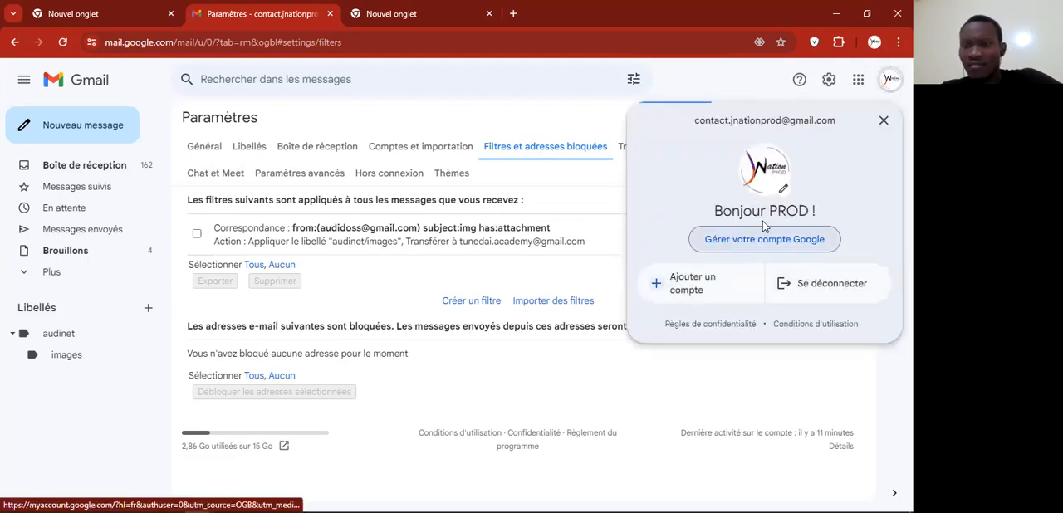
left_click_drag(837, 122, 687, 125)
key("ctrl+c")
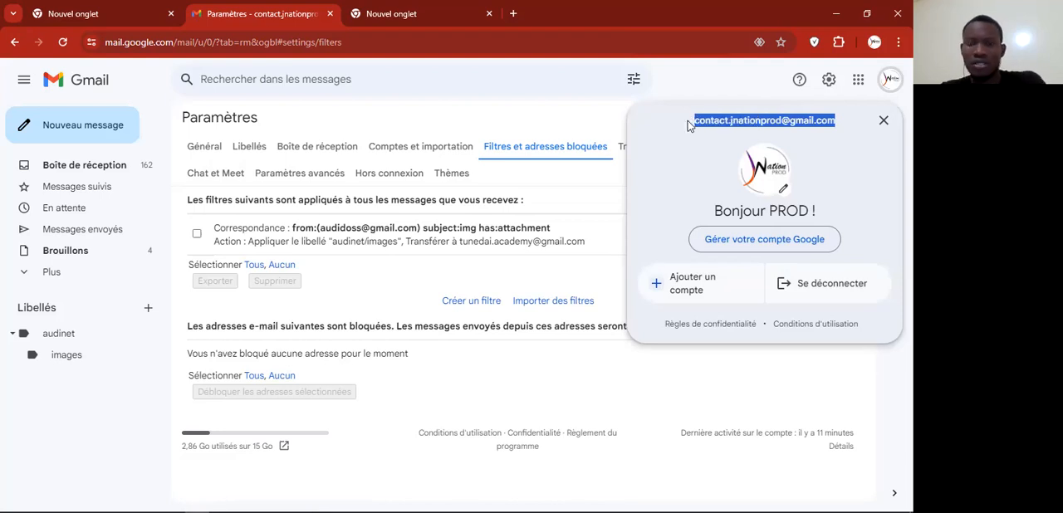
left_click(887, 78)
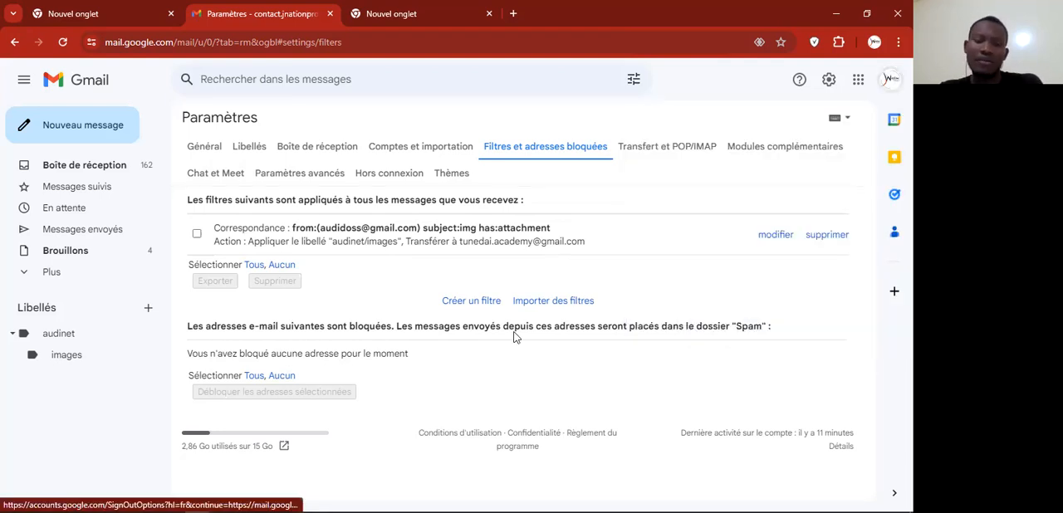
Step: Switch to Outlook and start a new message from the filtered sender's Gmail account, addressed to the copied e-mail address
key("alt+Tab")
key("alt+Tab")
key("alt+Tab")
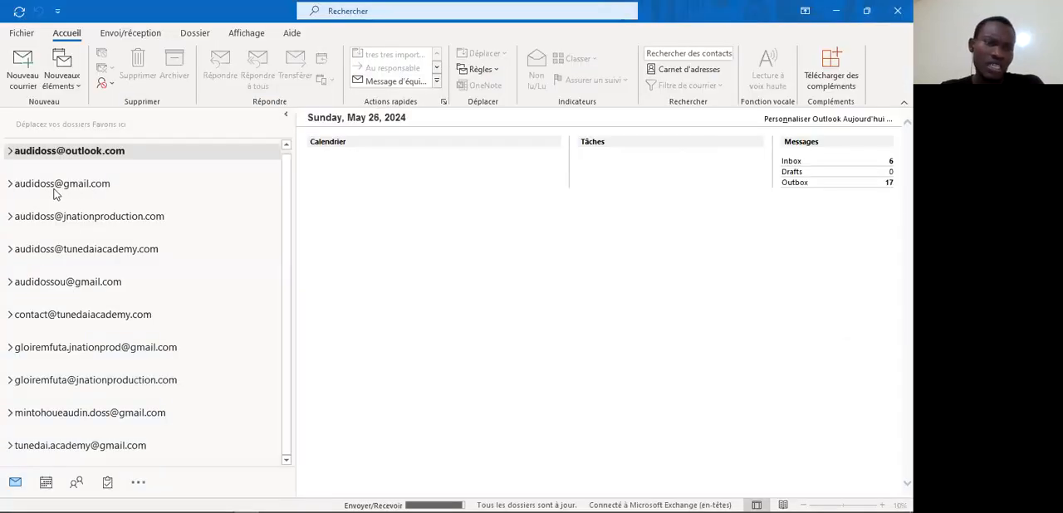
left_click(56, 184)
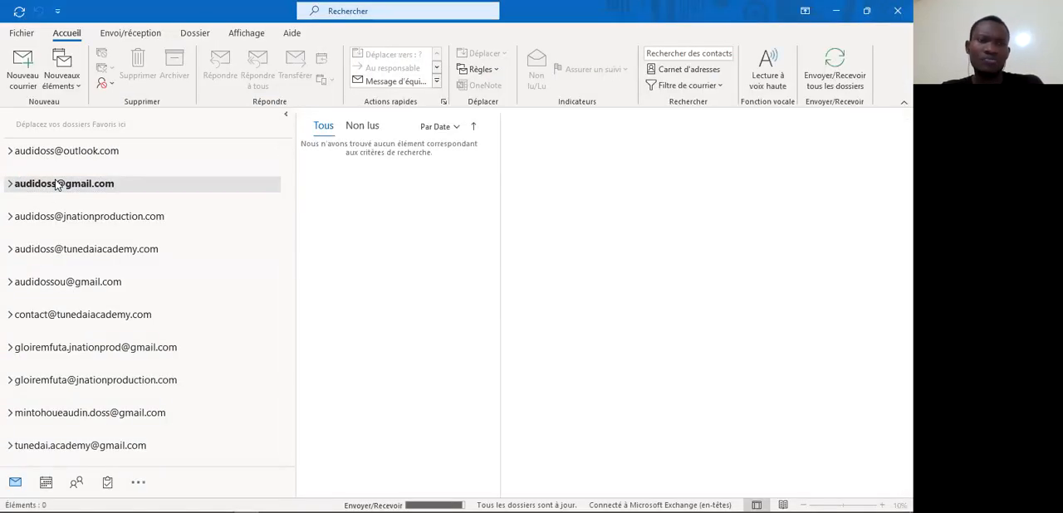
left_click(48, 73)
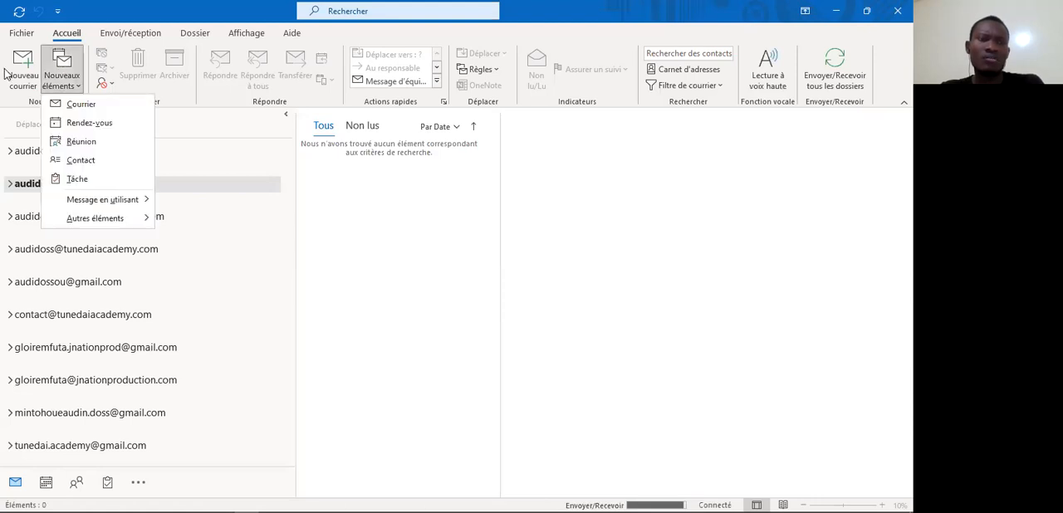
left_click(20, 73)
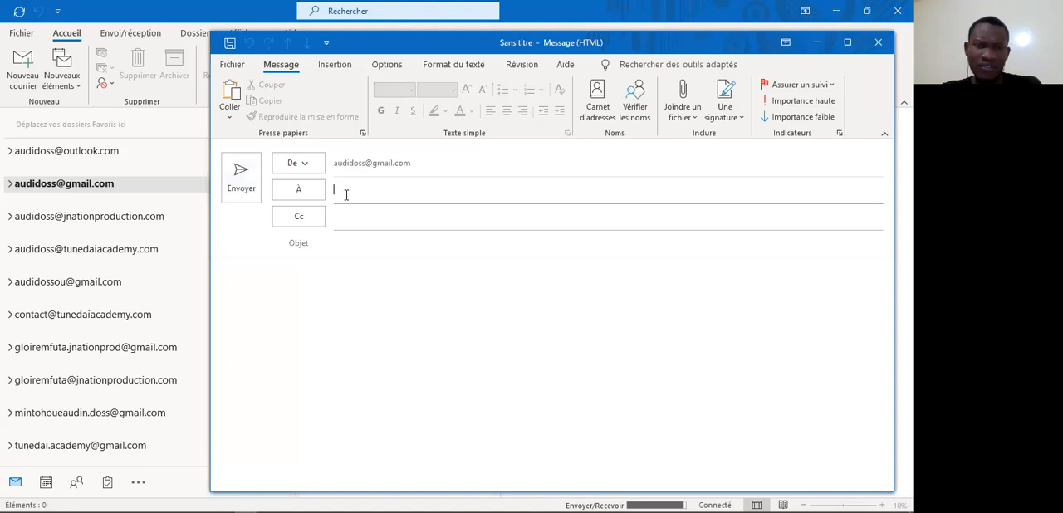
key("ctrl+v")
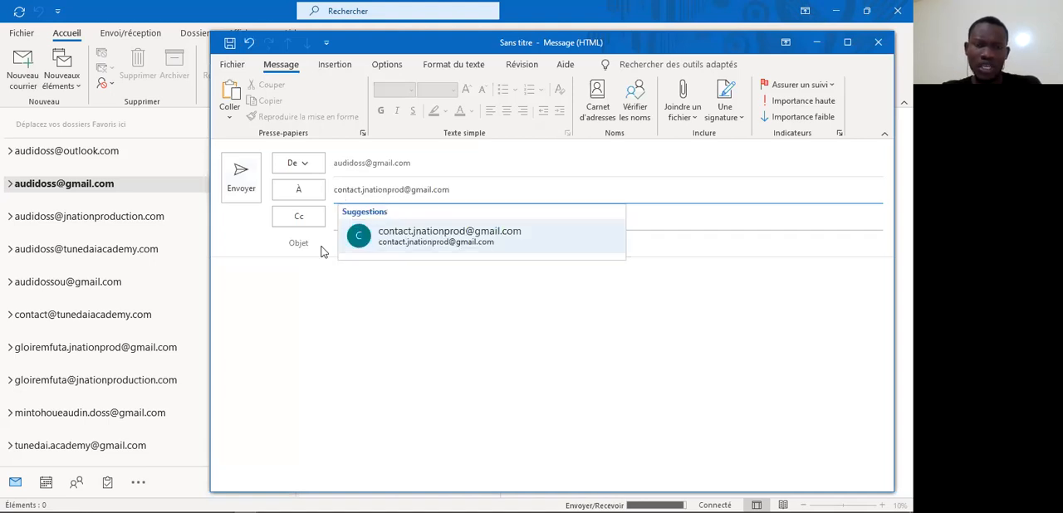
Step: Give the message the subject "img" and the body text "Ceci est une image"
left_click(324, 248)
left_click(346, 240)
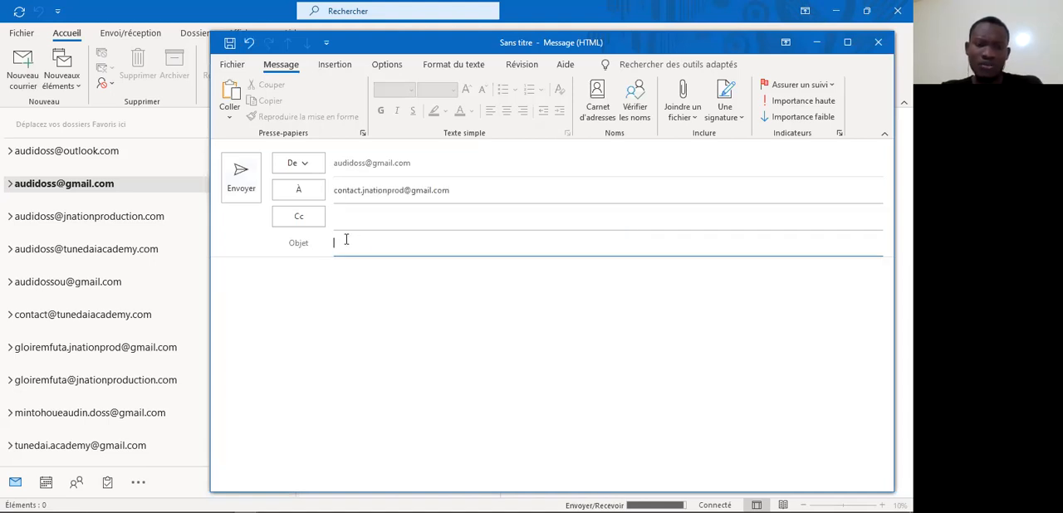
type("img")
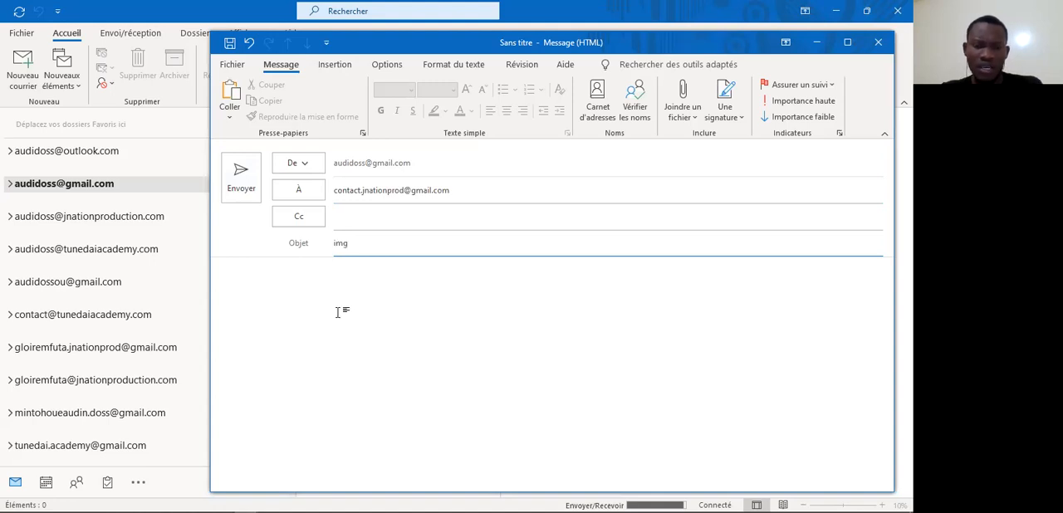
left_click(301, 282)
type("Ceci est une ")
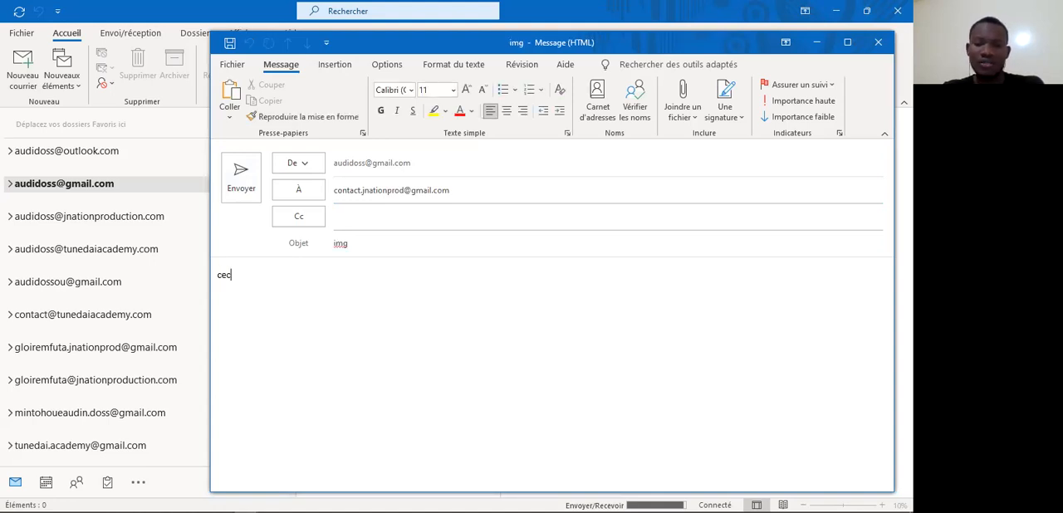
type("image")
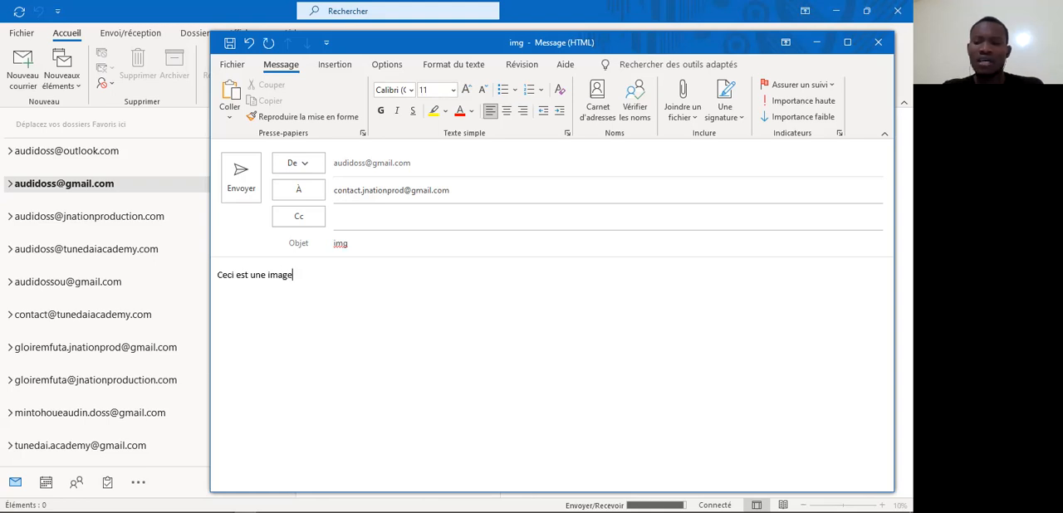
key("Return")
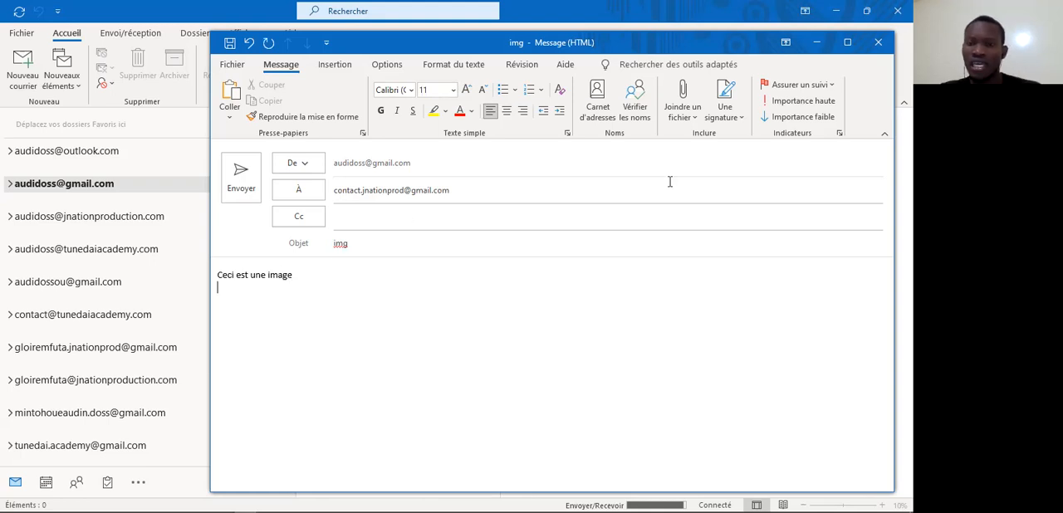
Step: Attach the recent file Pause-coffee-cup-small30643845_s.jpg and send the message, ignoring all spelling flags for "img"
left_click(691, 115)
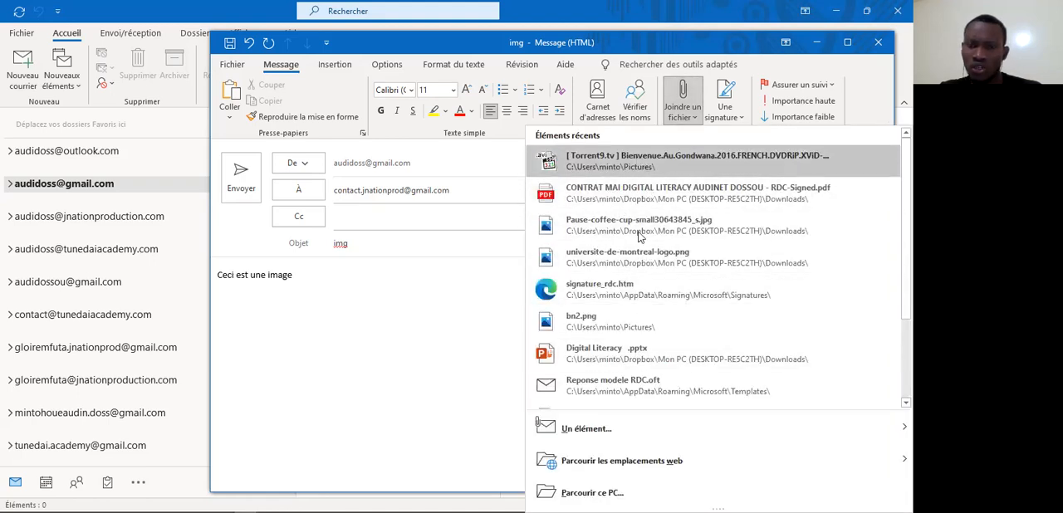
left_click(636, 229)
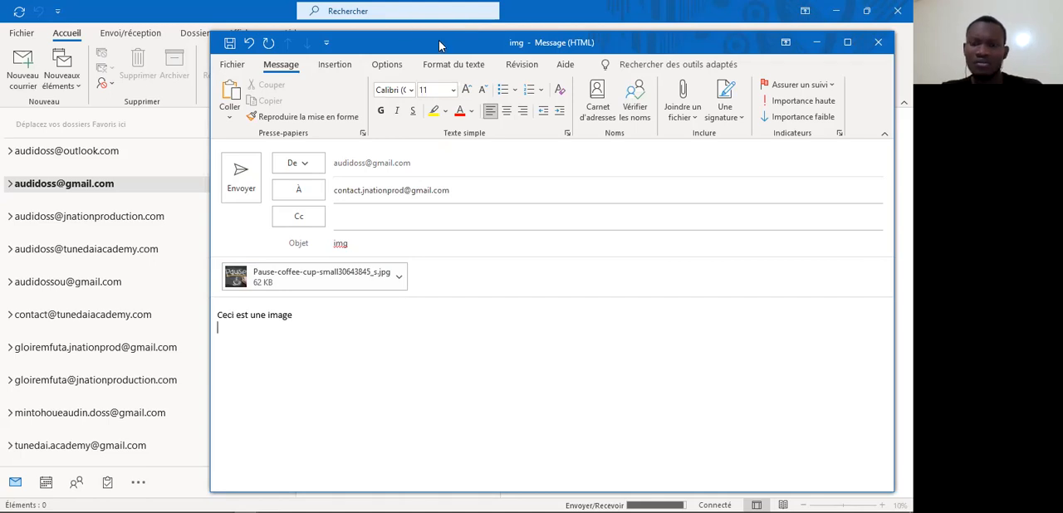
left_click_drag(439, 41, 455, 18)
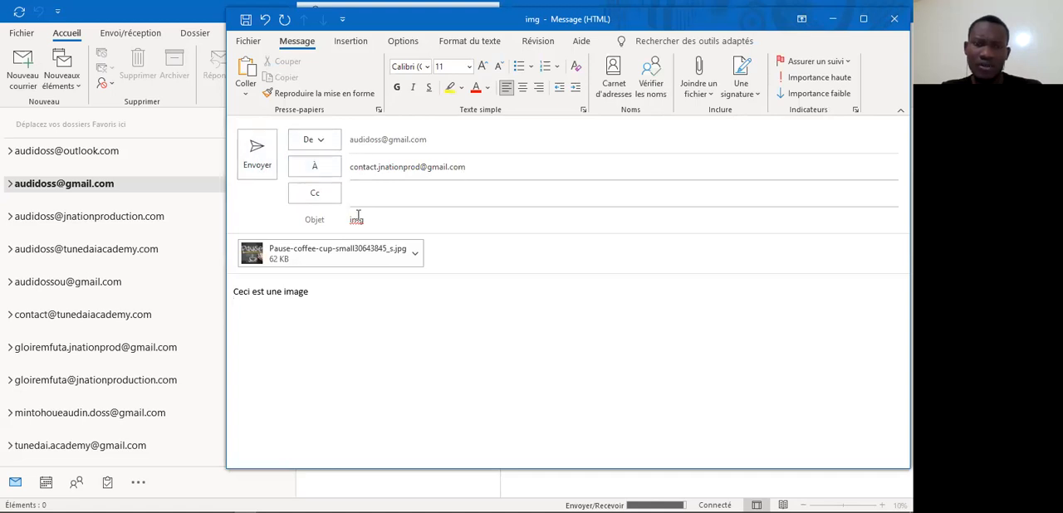
left_click(258, 153)
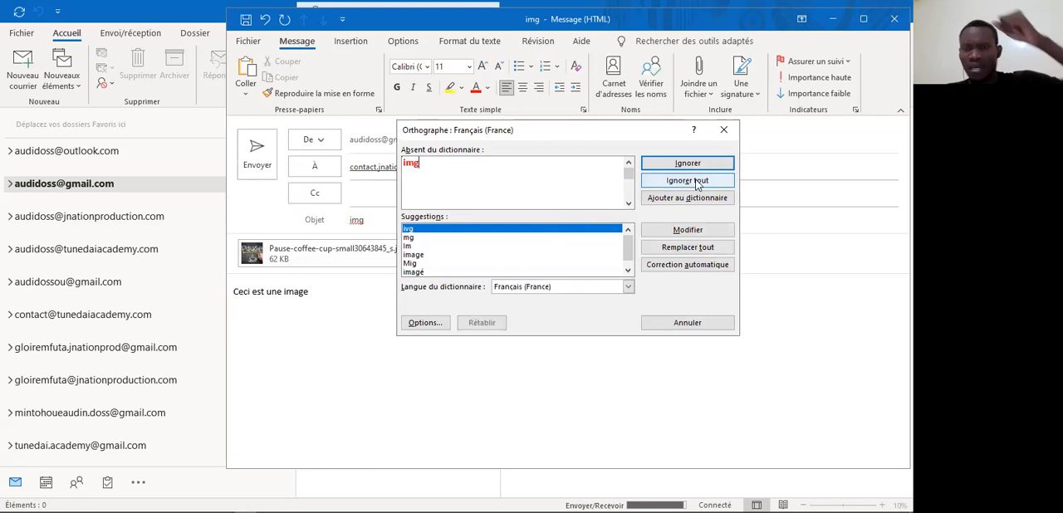
left_click(697, 181)
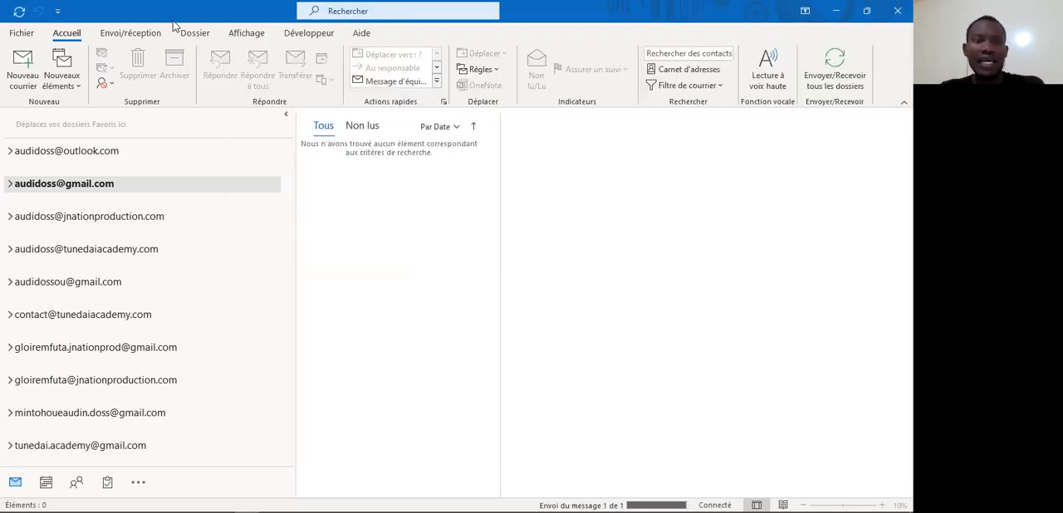
Step: Switch back to Gmail in the browser and check the inbox and the nested images label for the test message
key("alt+Tab")
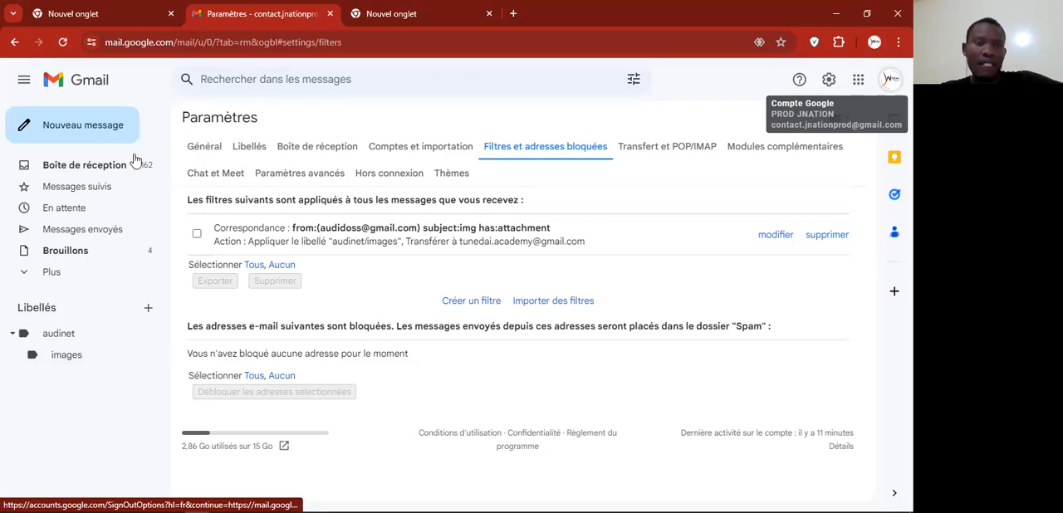
left_click(86, 169)
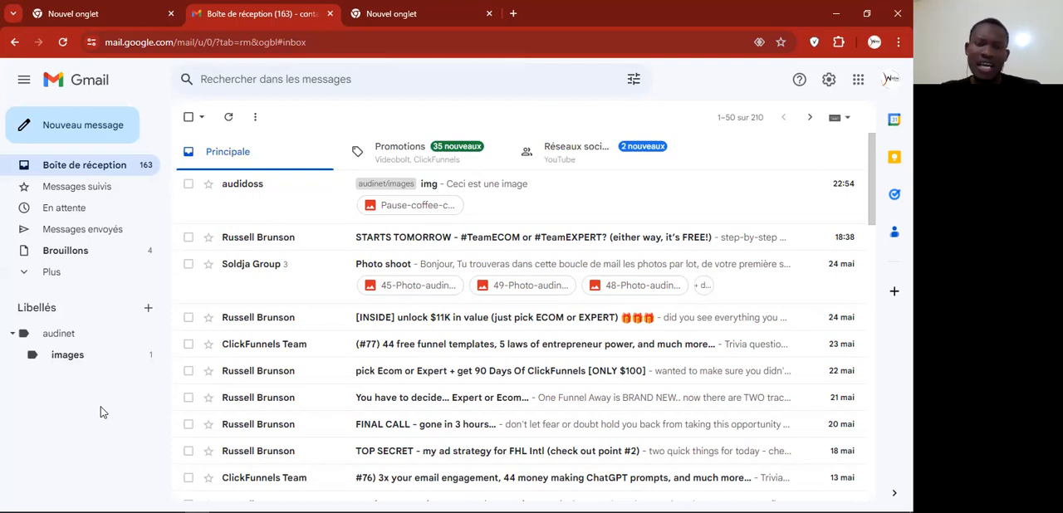
left_click(87, 359)
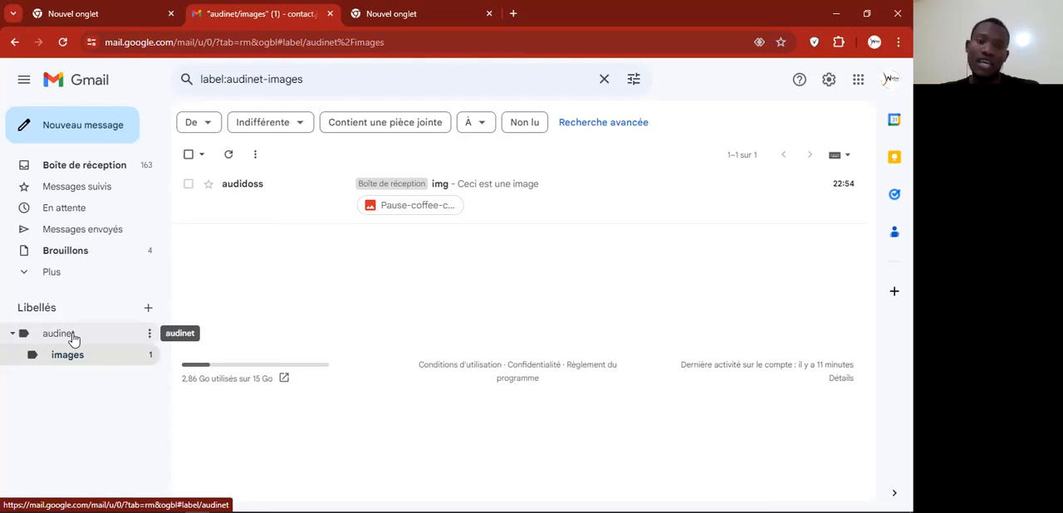
left_click(84, 167)
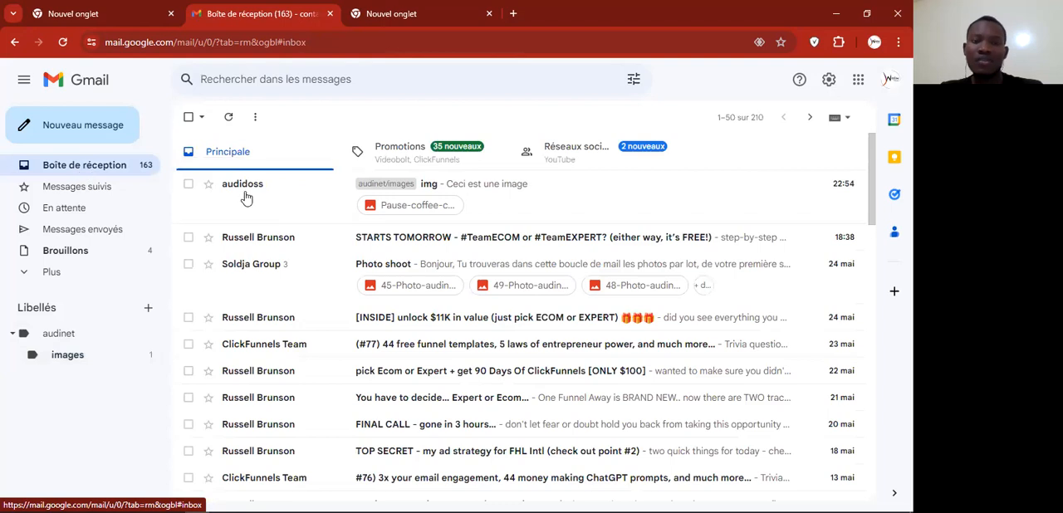
Step: Run an advanced search for messages from the filtered sender with subject "img" and an attachment
left_click(629, 87)
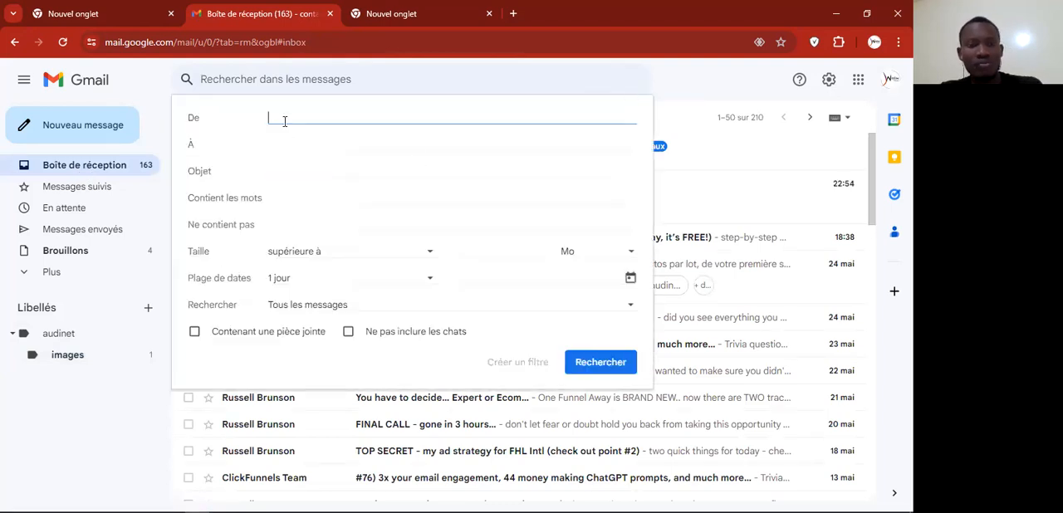
type("audi")
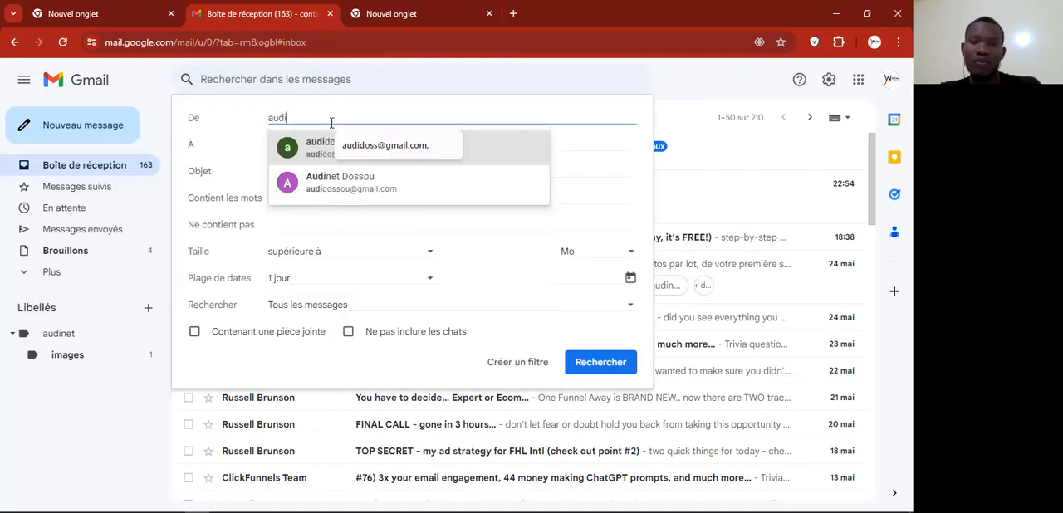
left_click(316, 147)
left_click(305, 168)
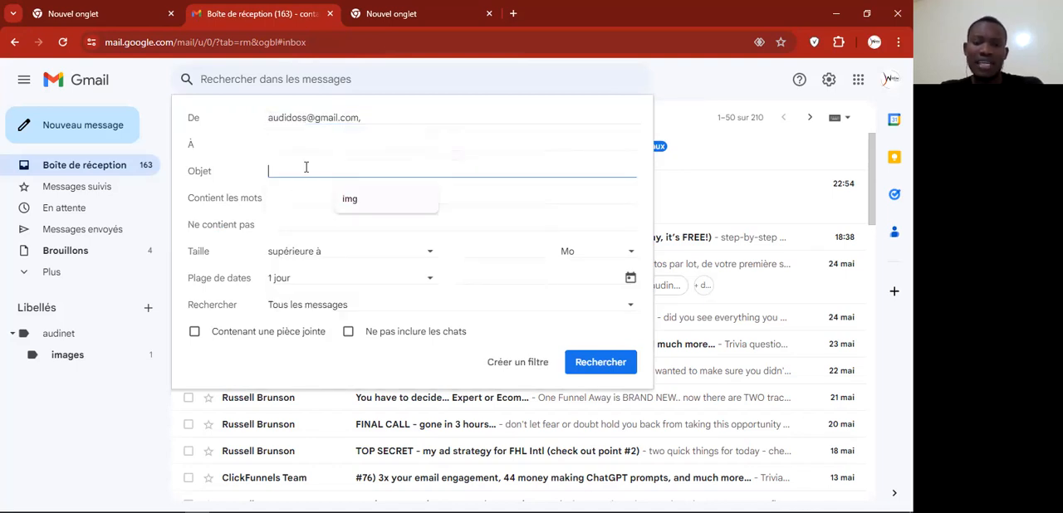
left_click(359, 205)
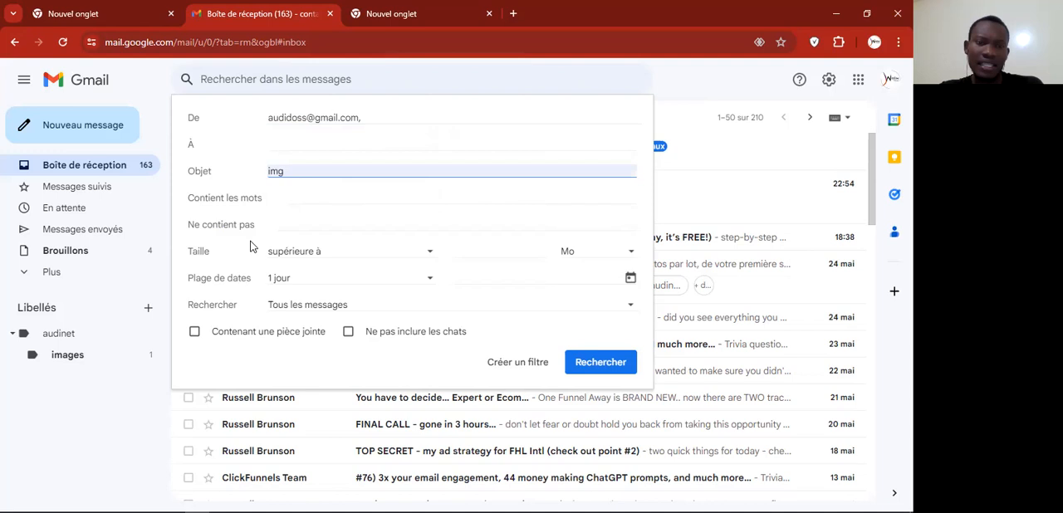
left_click(195, 333)
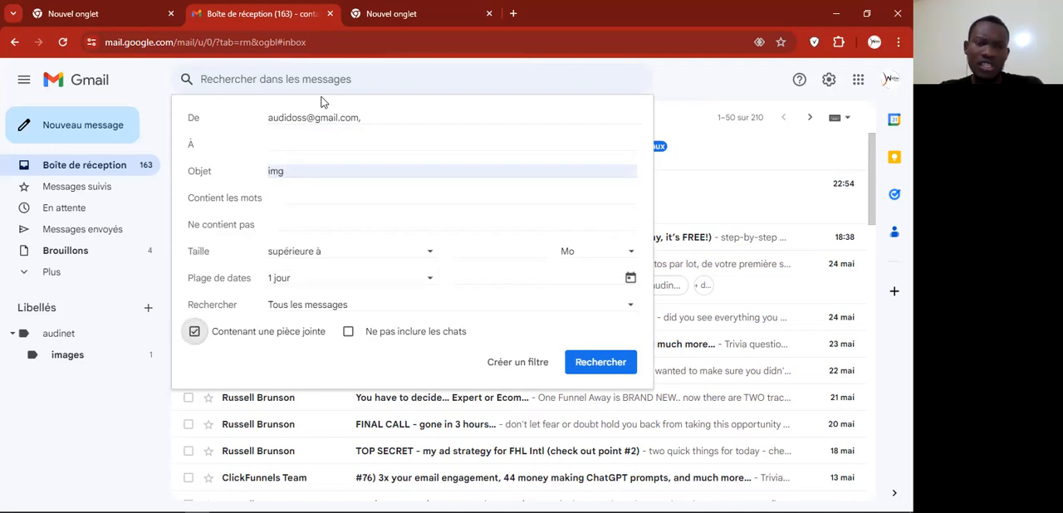
left_click(601, 364)
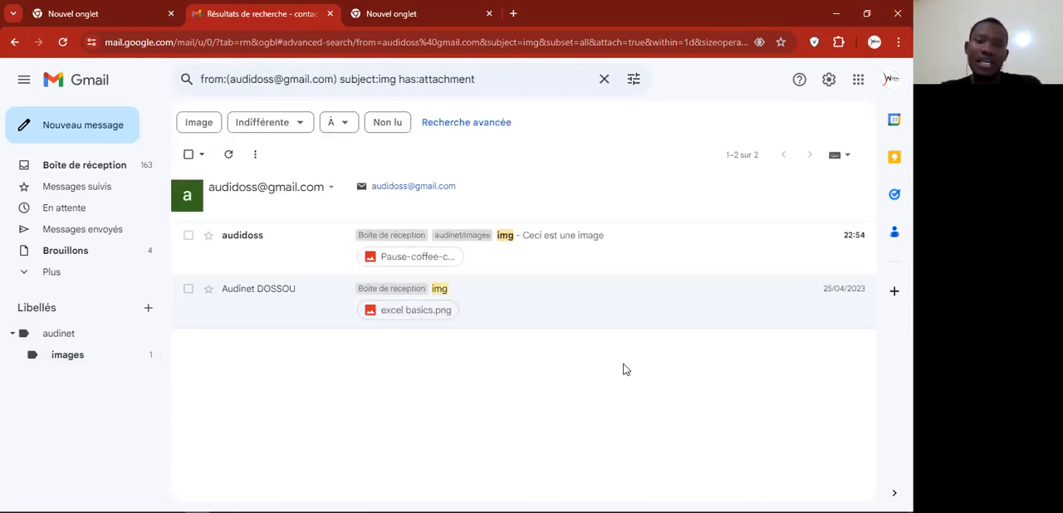
Step: Select all the found messages and apply the nested images label to them
left_click(189, 155)
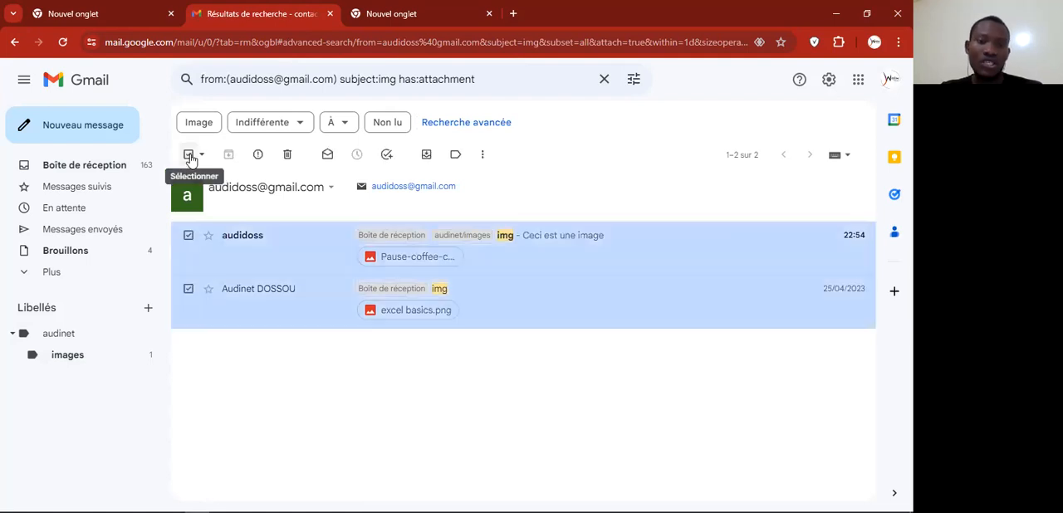
left_click(457, 158)
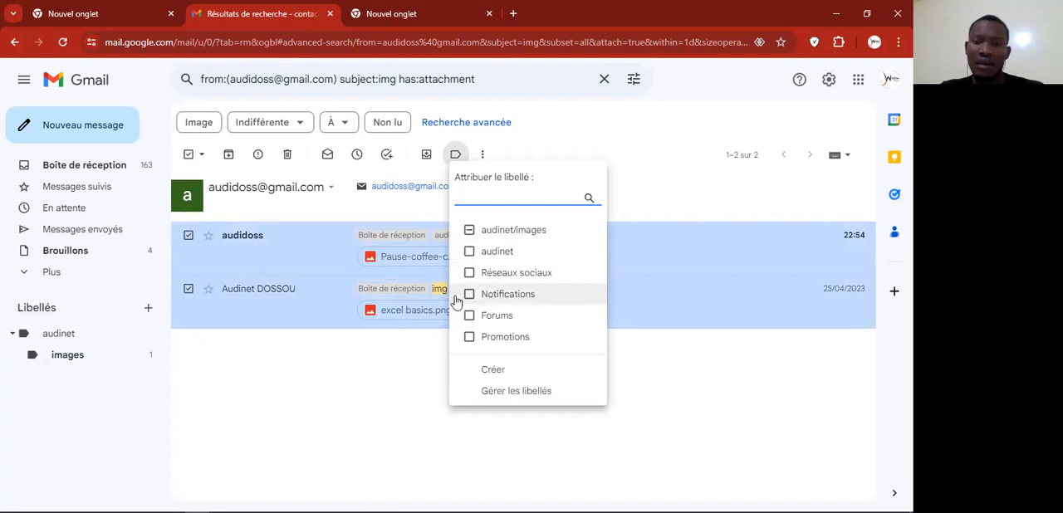
left_click(515, 233)
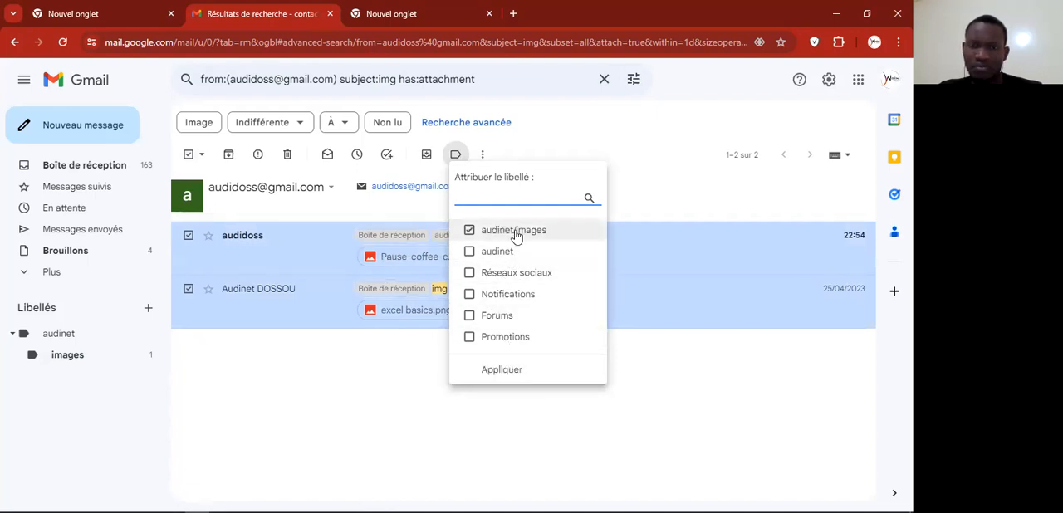
left_click(504, 371)
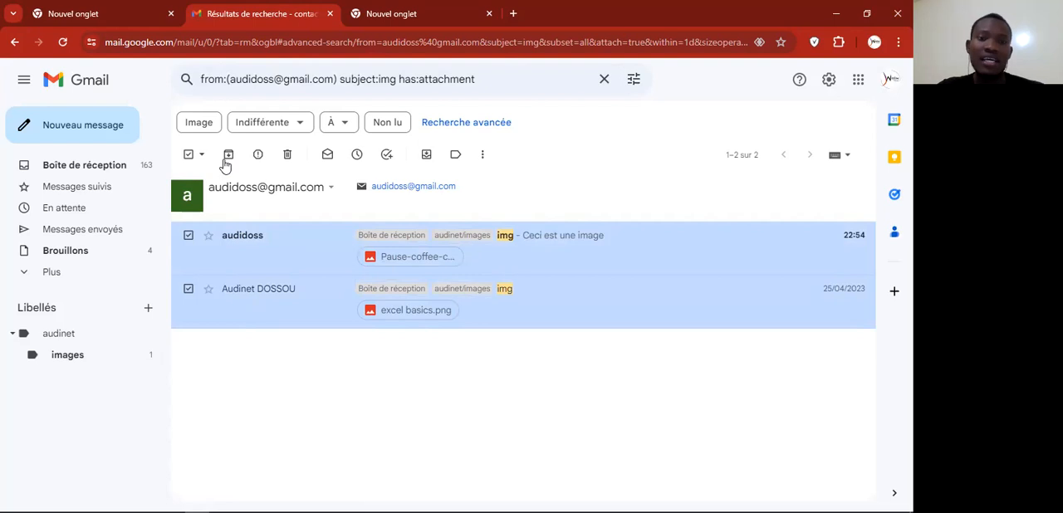
Step: Replace the search with "russell brunson" and open the sort order choices for the results
left_click(605, 83)
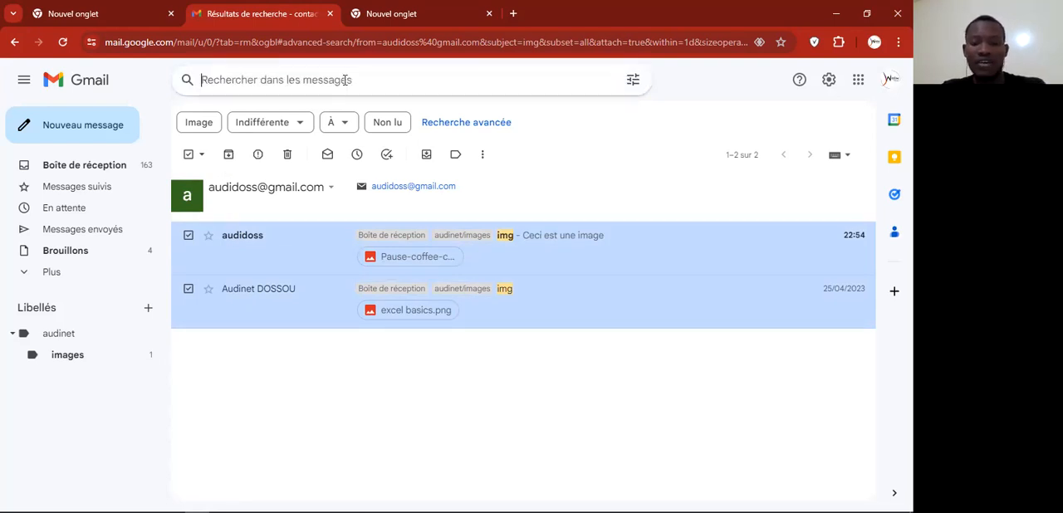
type("russell brunson")
key("Return")
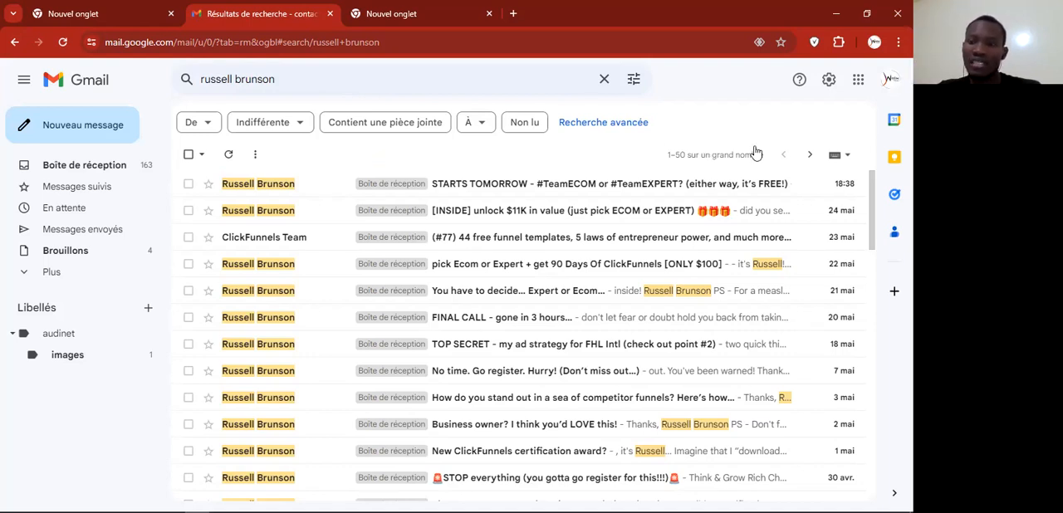
left_click(730, 158)
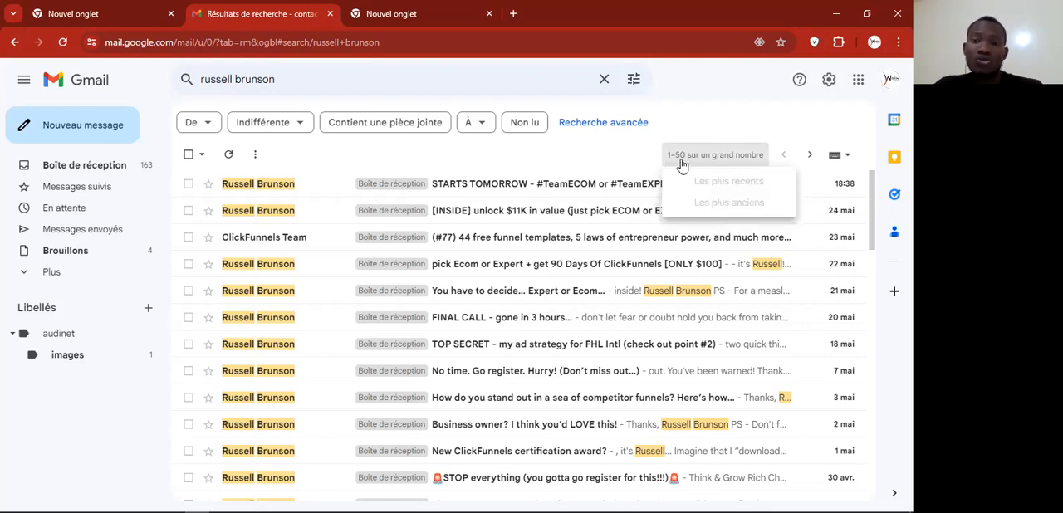
Step: Narrow the "russell brunson" search to messages with "free" in the subject
left_click(430, 151)
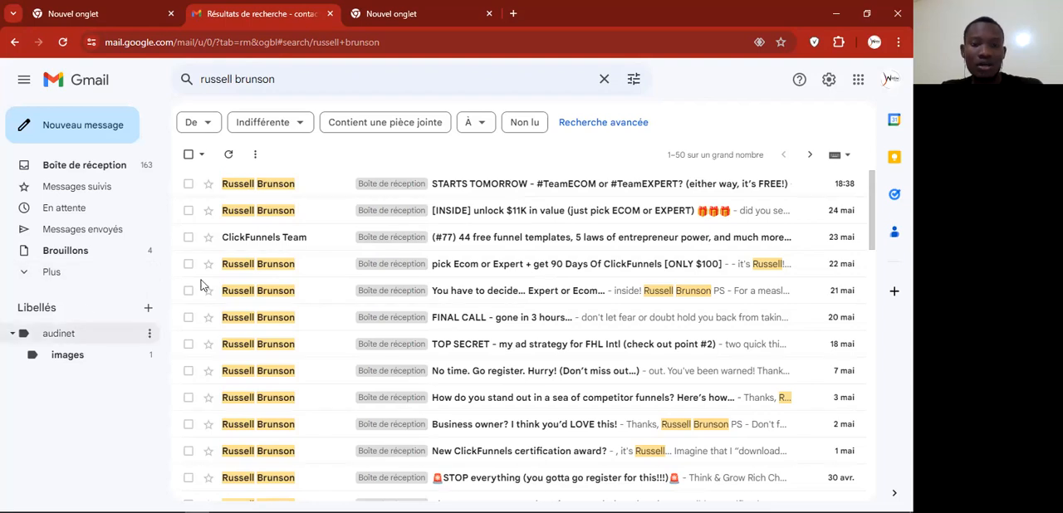
left_click(634, 79)
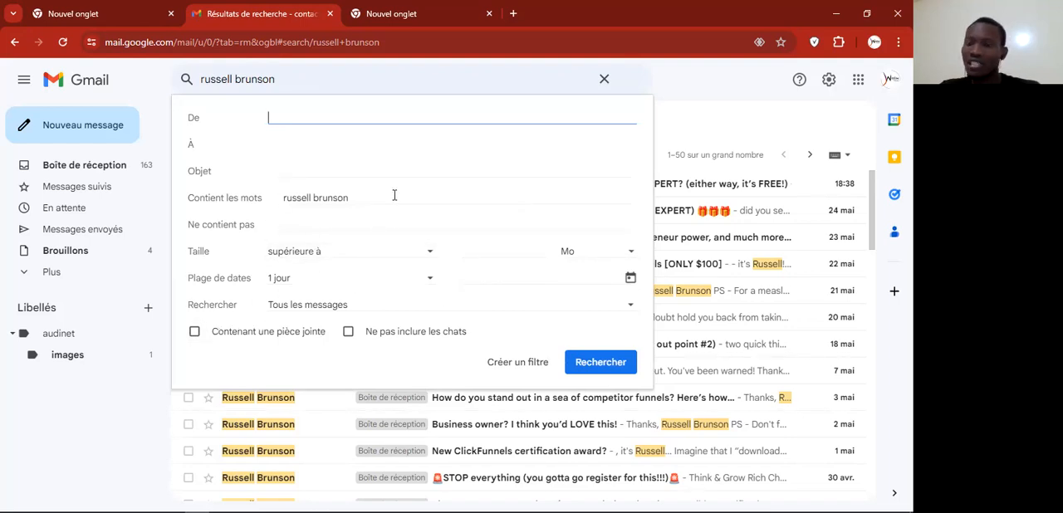
left_click(321, 172)
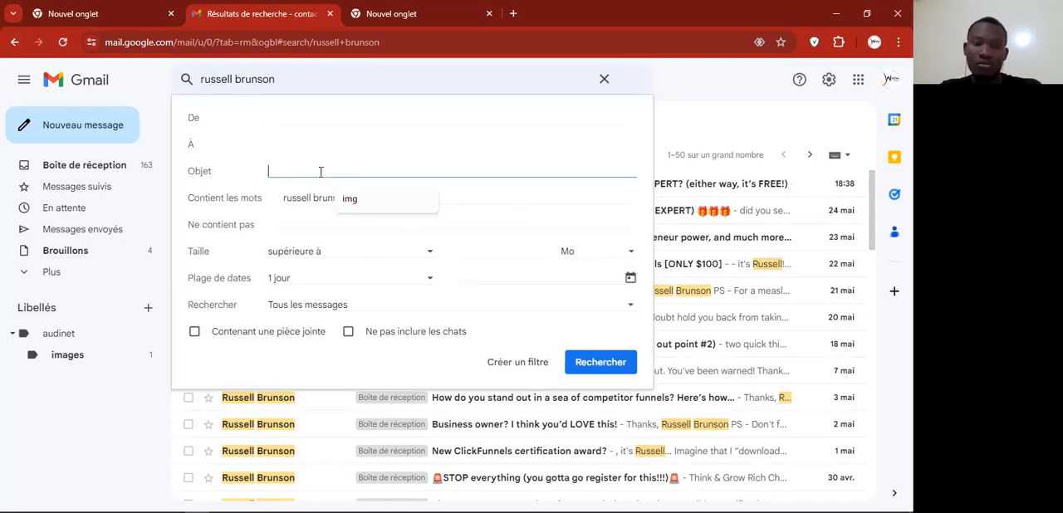
type("free")
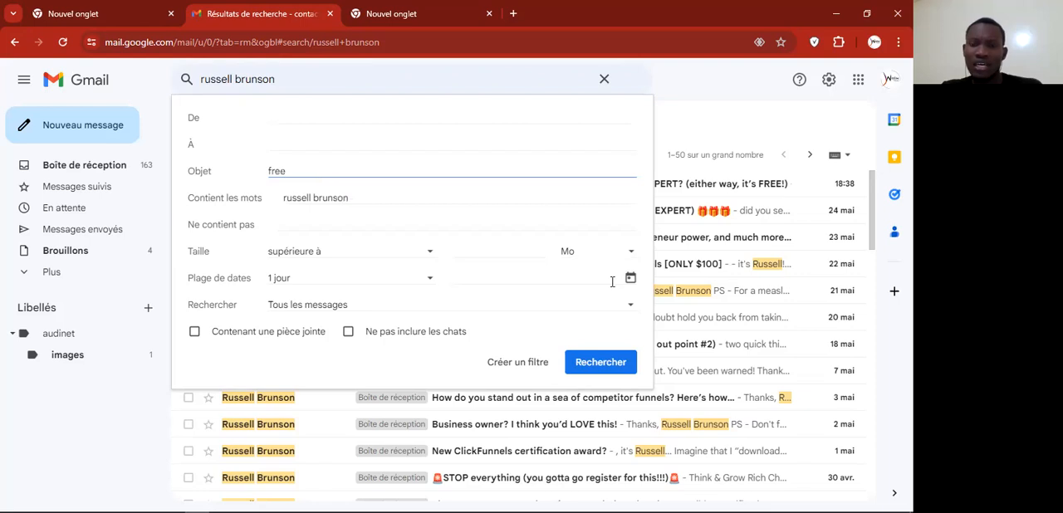
left_click(600, 363)
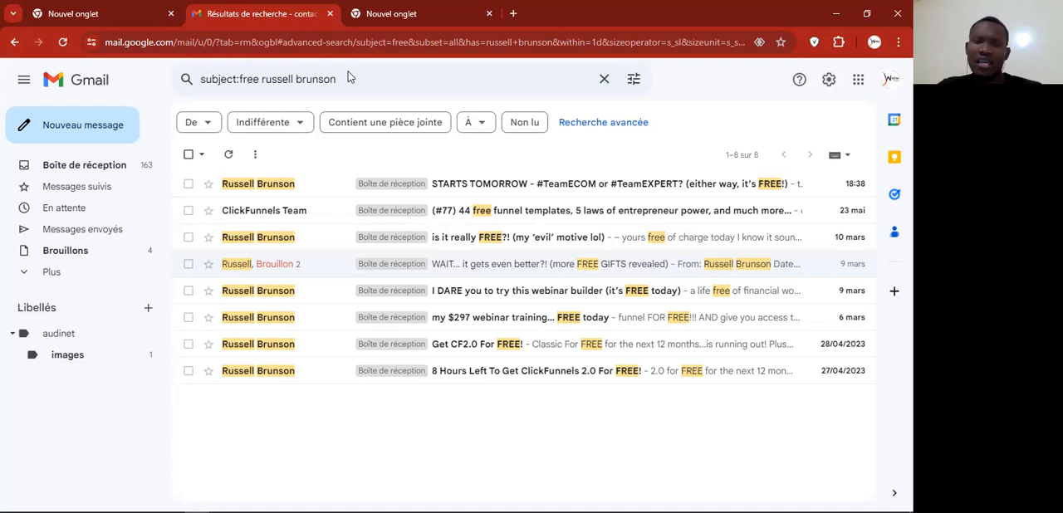
Step: Clear the subject criterion and rerun the advanced search for messages containing "russell brunson"
left_click(633, 79)
left_click(300, 175)
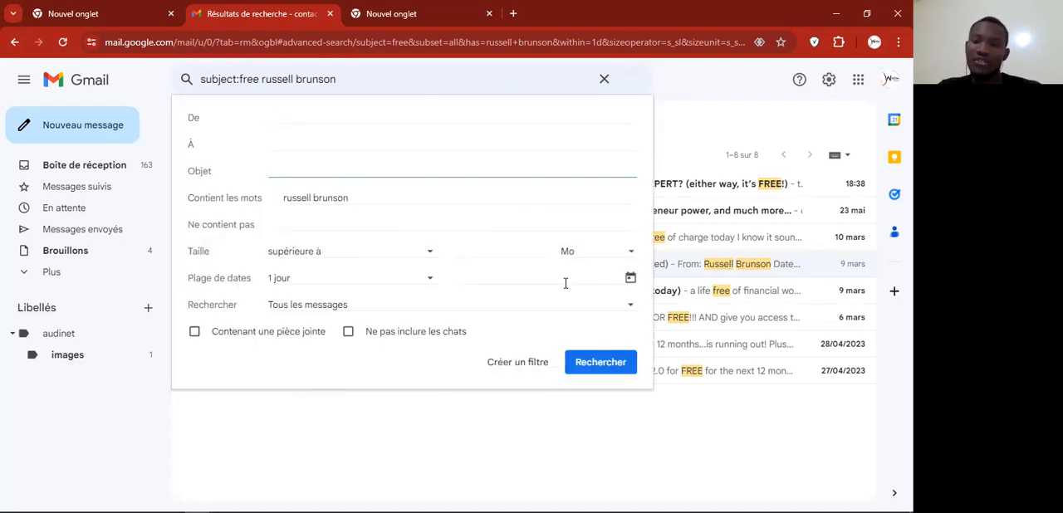
left_click(598, 363)
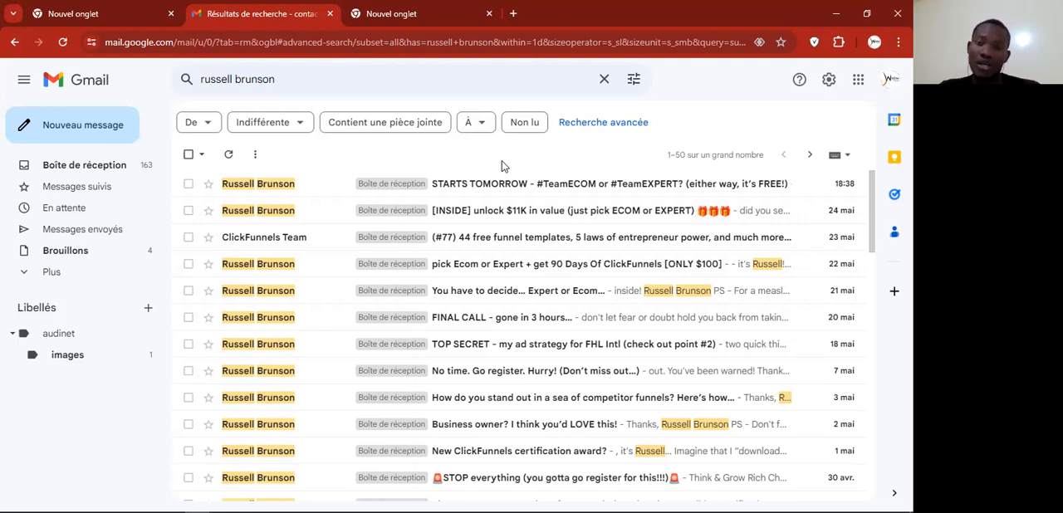
Step: Create a filter for messages containing "russell brunson" that applies a new label named "russell"
left_click(633, 78)
left_click(518, 365)
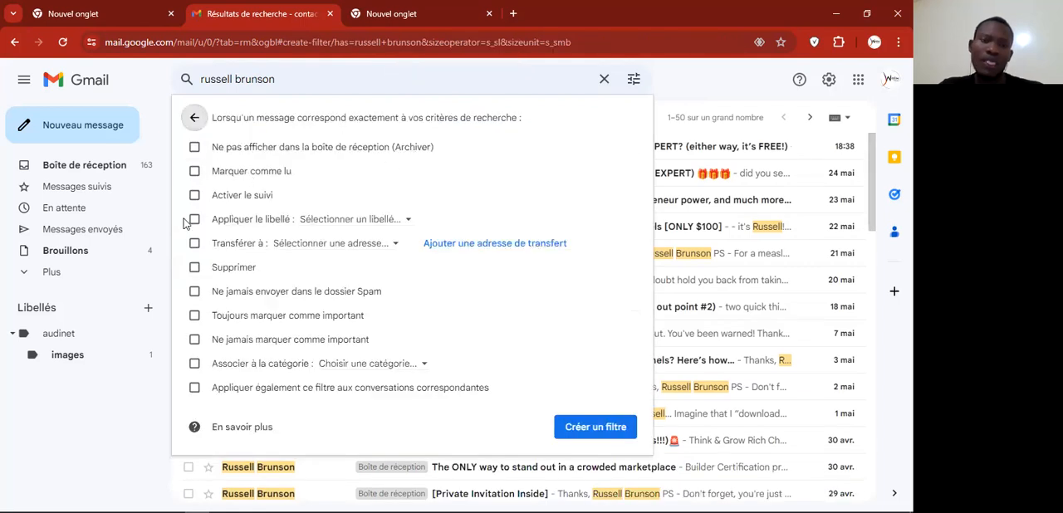
left_click(194, 219)
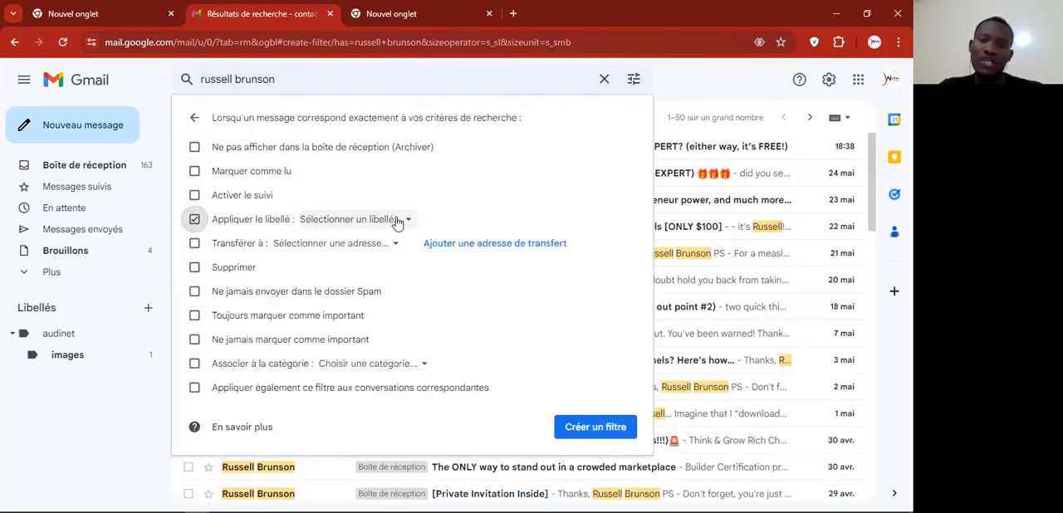
left_click(396, 220)
left_click(371, 249)
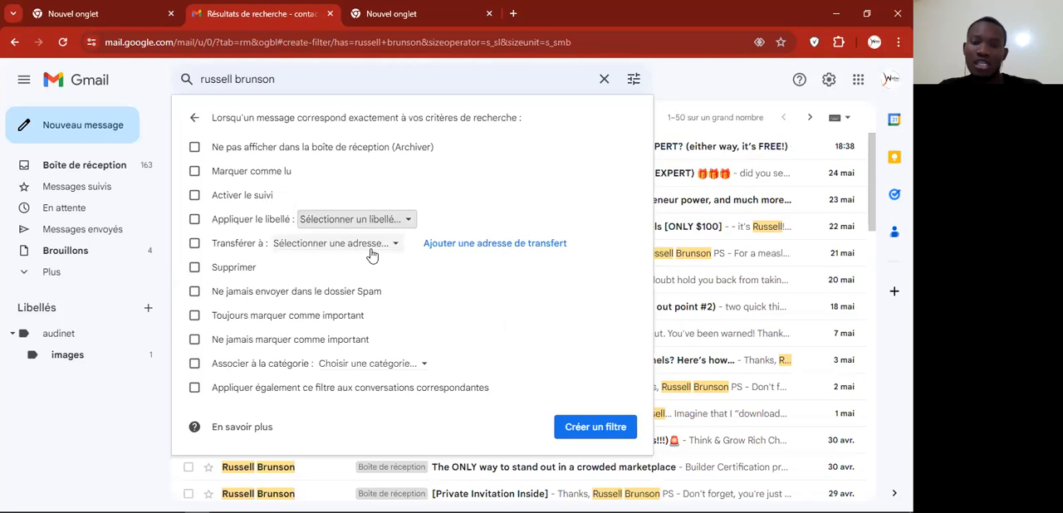
type("russell")
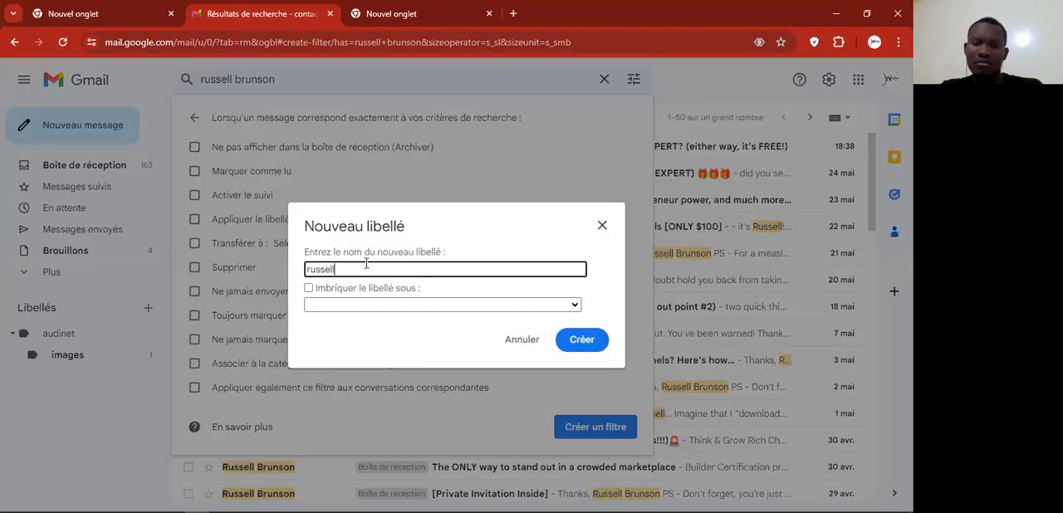
left_click(581, 339)
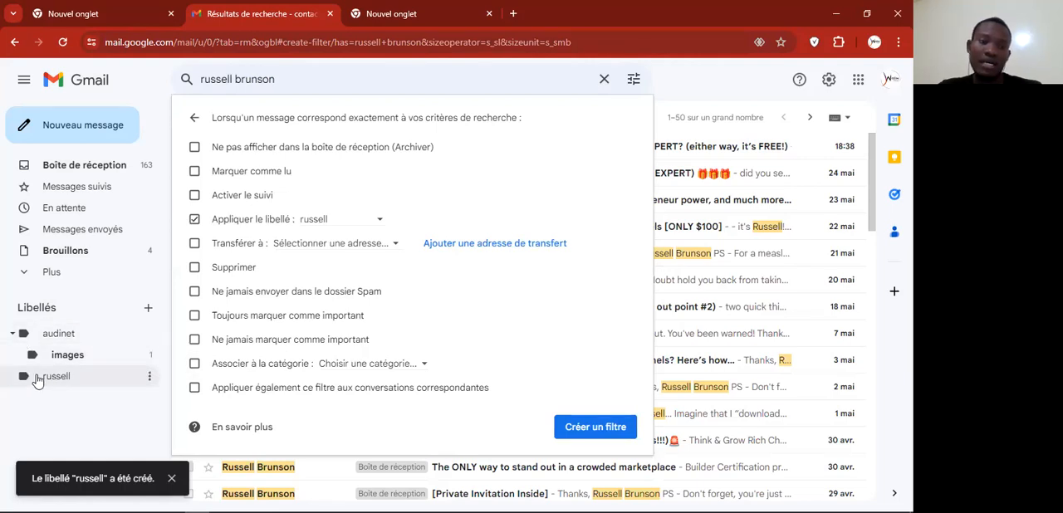
left_click(595, 428)
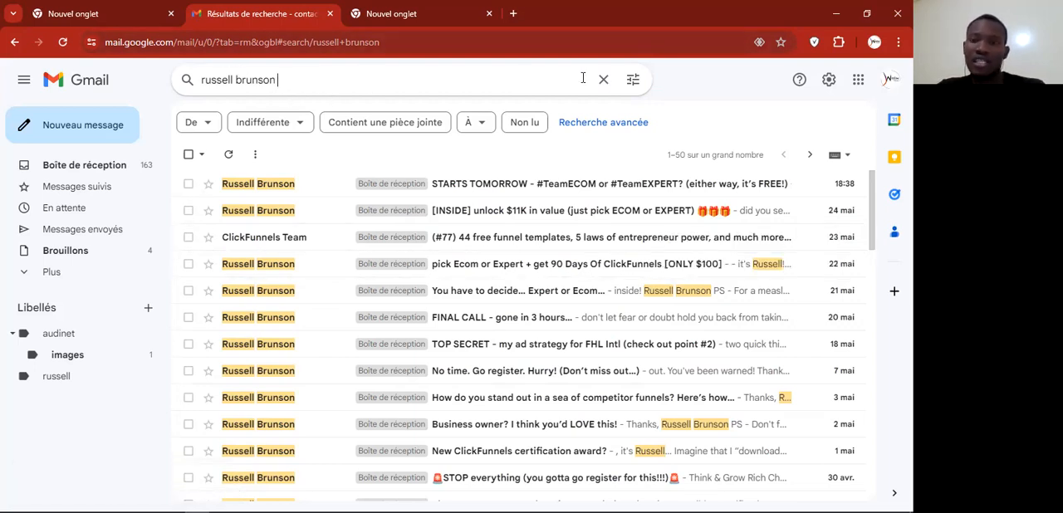
Step: Select all conversations on the first page of the "russell brunson" results and apply the russell label to them
left_click(632, 79)
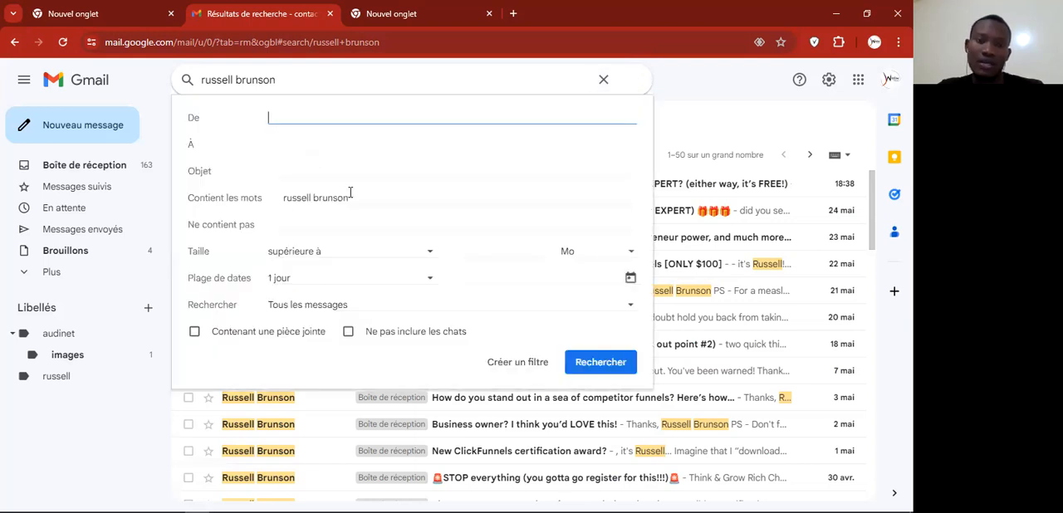
left_click(669, 86)
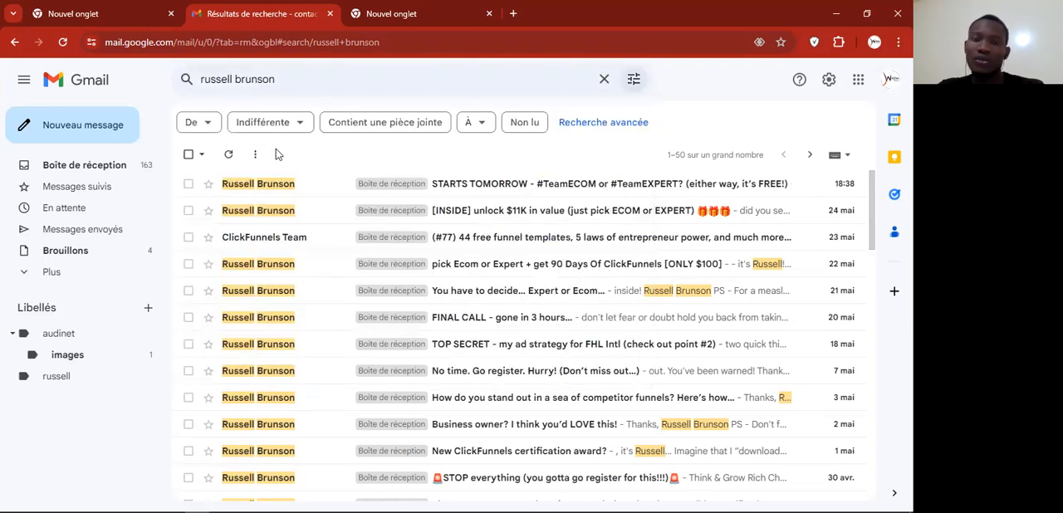
left_click(189, 154)
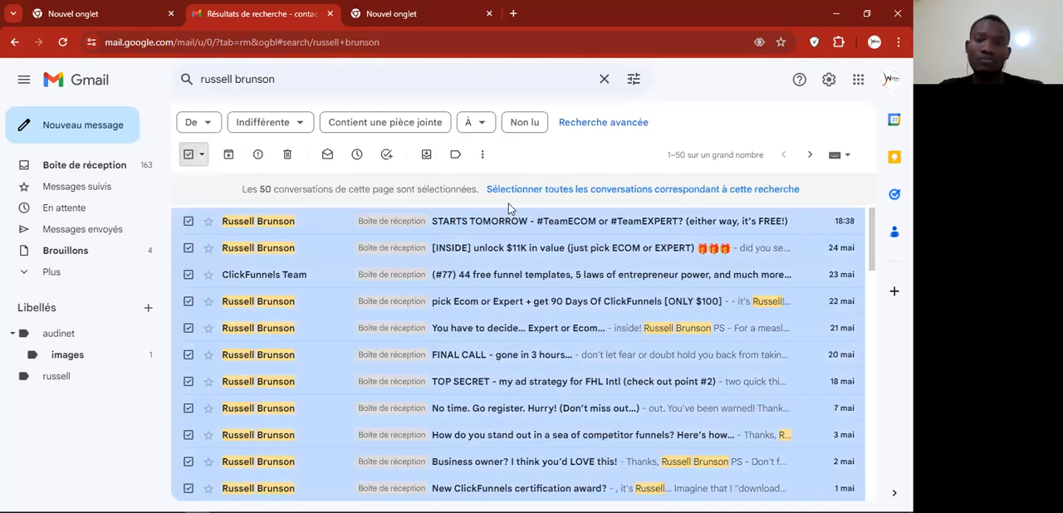
left_click(455, 155)
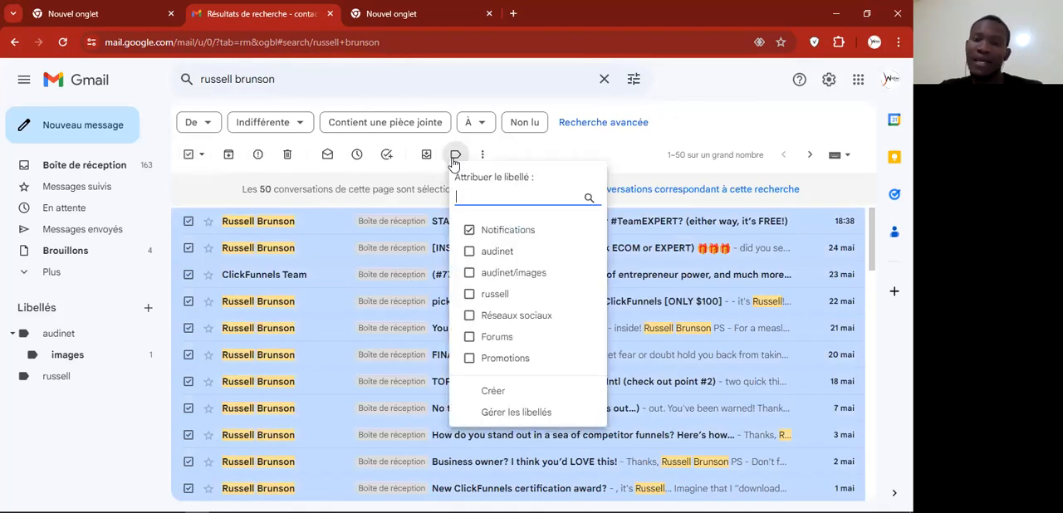
left_click(491, 295)
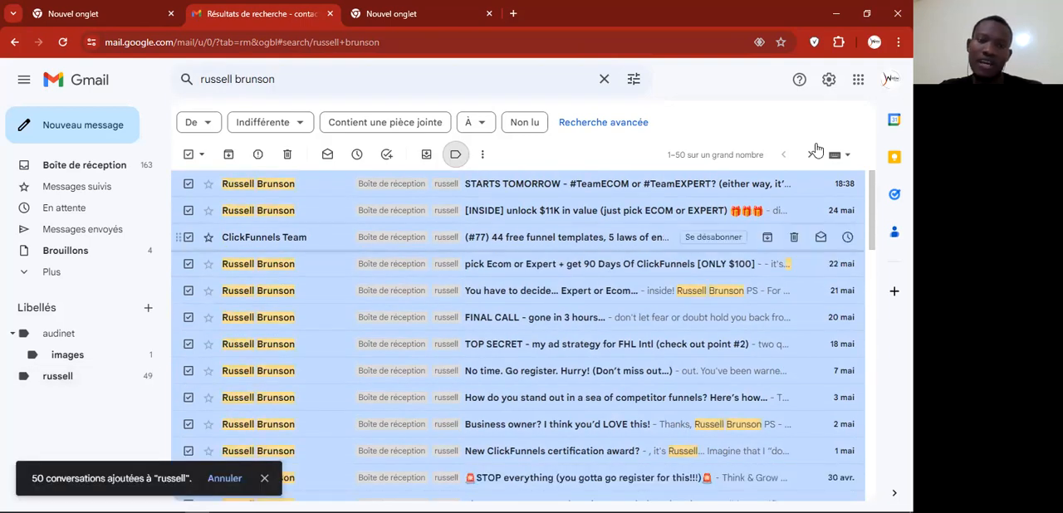
Step: Go to the second page of results, select all its conversations and apply the russell label
left_click(808, 157)
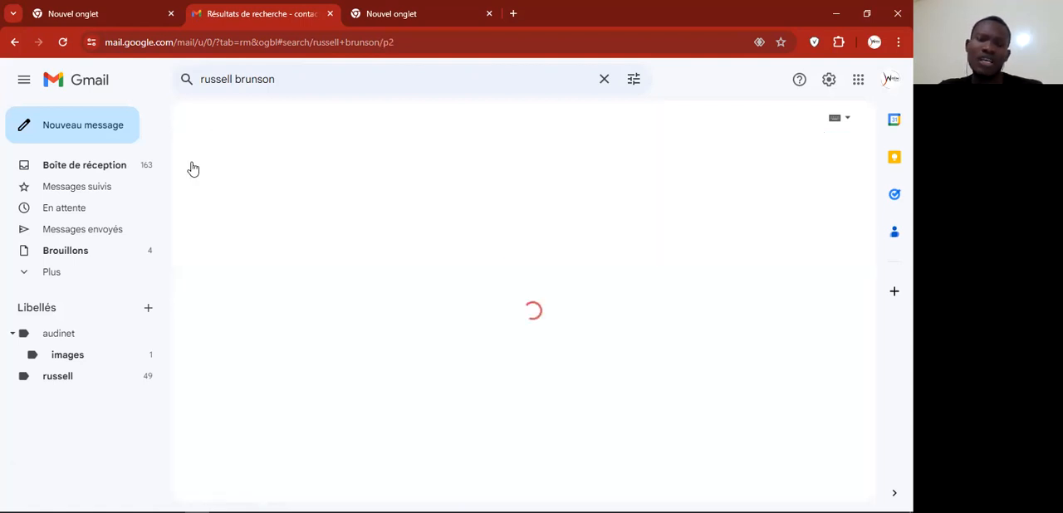
left_click(189, 155)
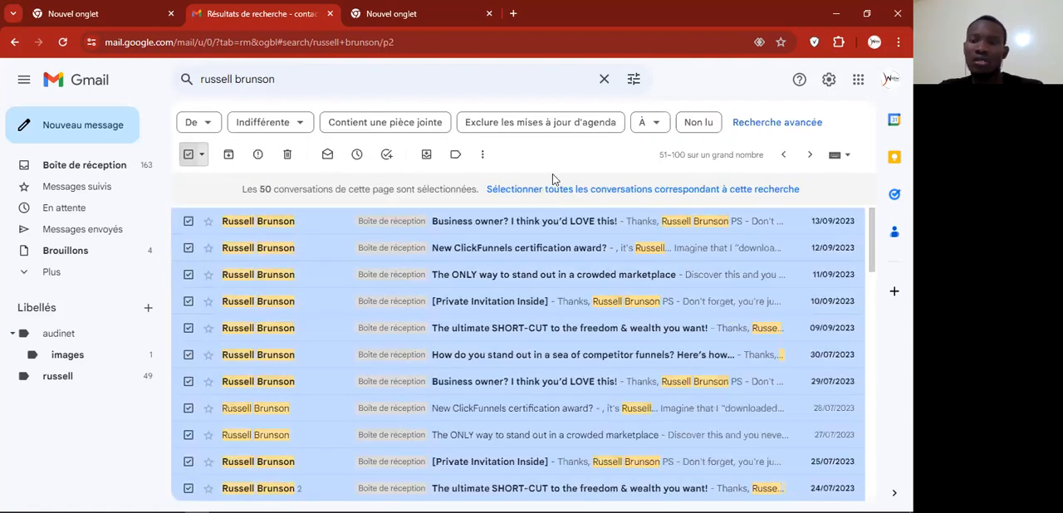
left_click(455, 154)
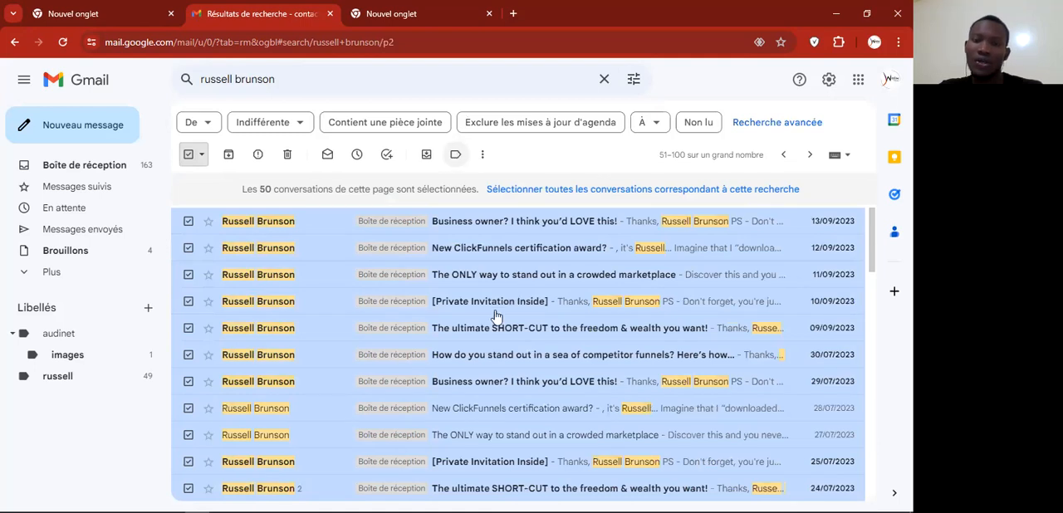
left_click(470, 295)
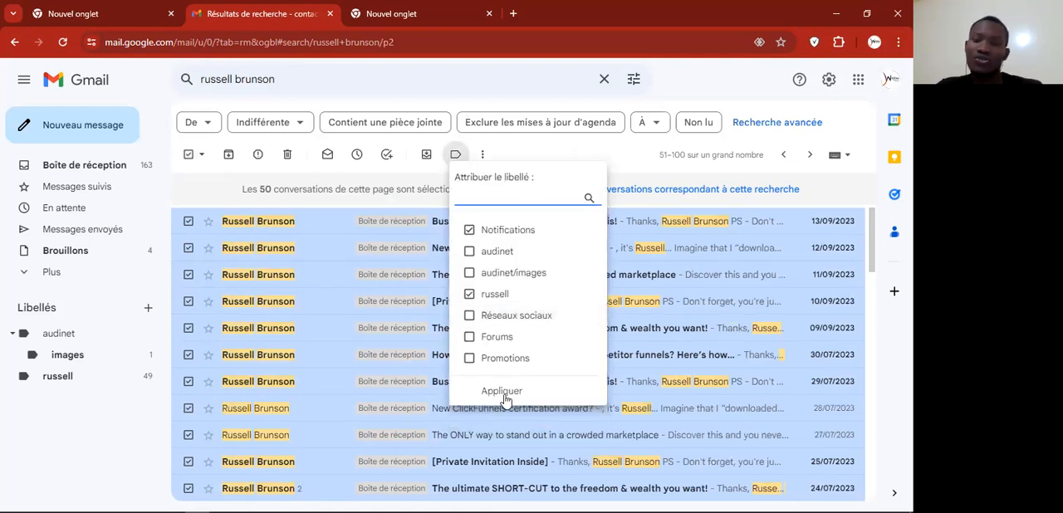
left_click(504, 392)
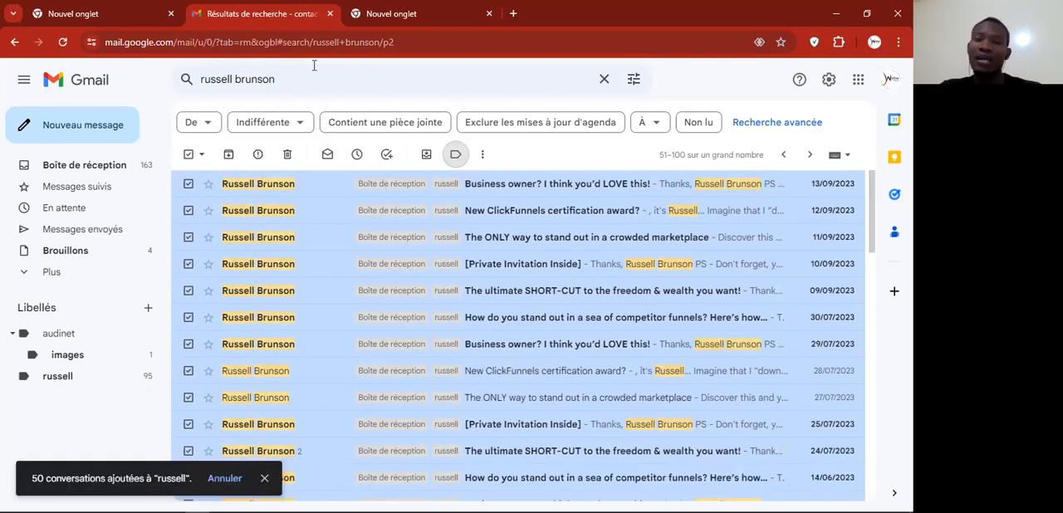
Step: Apply the russell label to all conversations on the third and last page of results
left_click(810, 157)
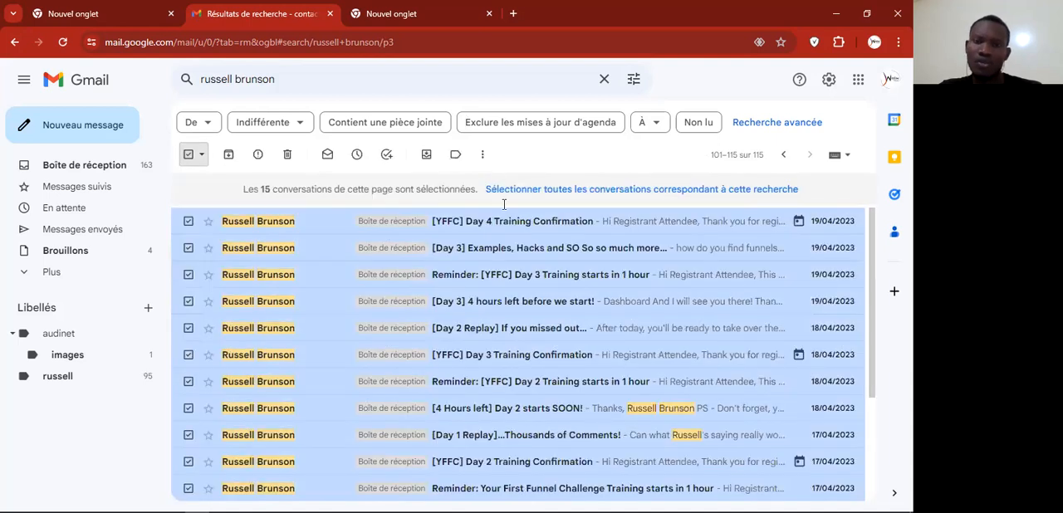
left_click(455, 154)
left_click(471, 296)
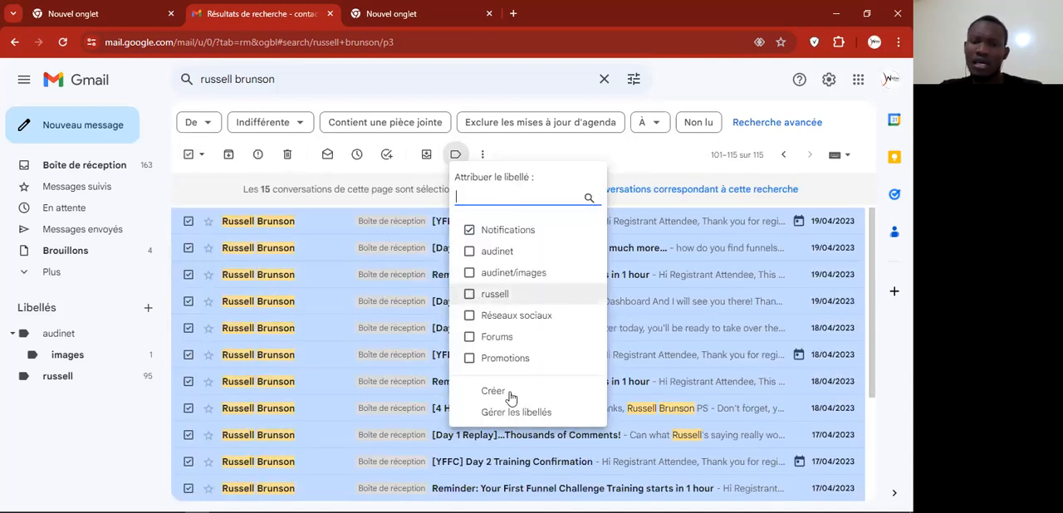
left_click(172, 429)
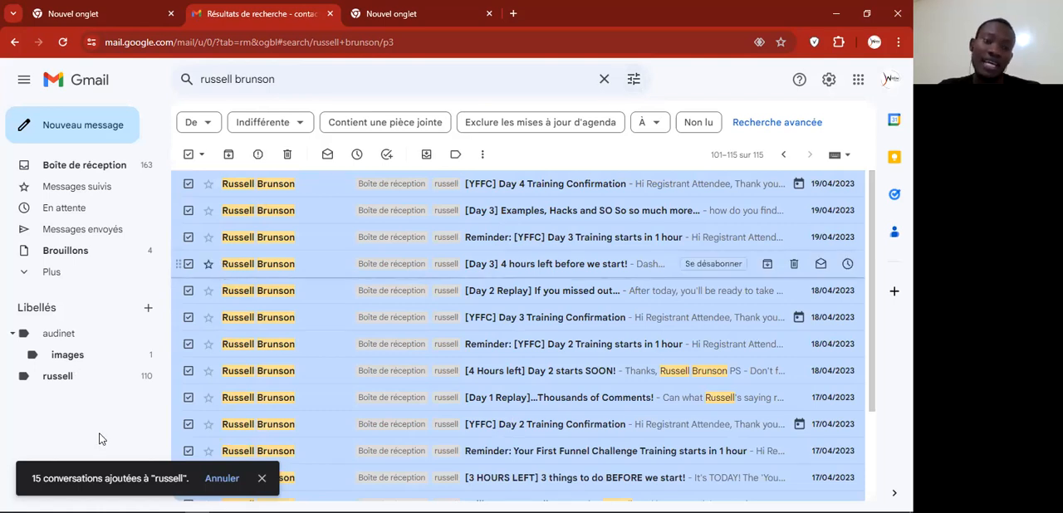
Step: Open the images label nested under audinet to review its messages
left_click(86, 362)
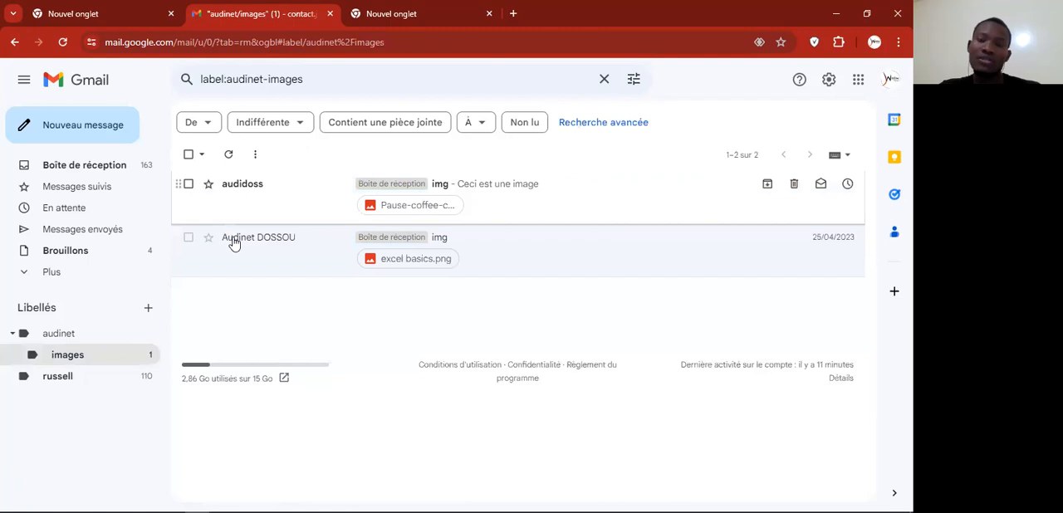